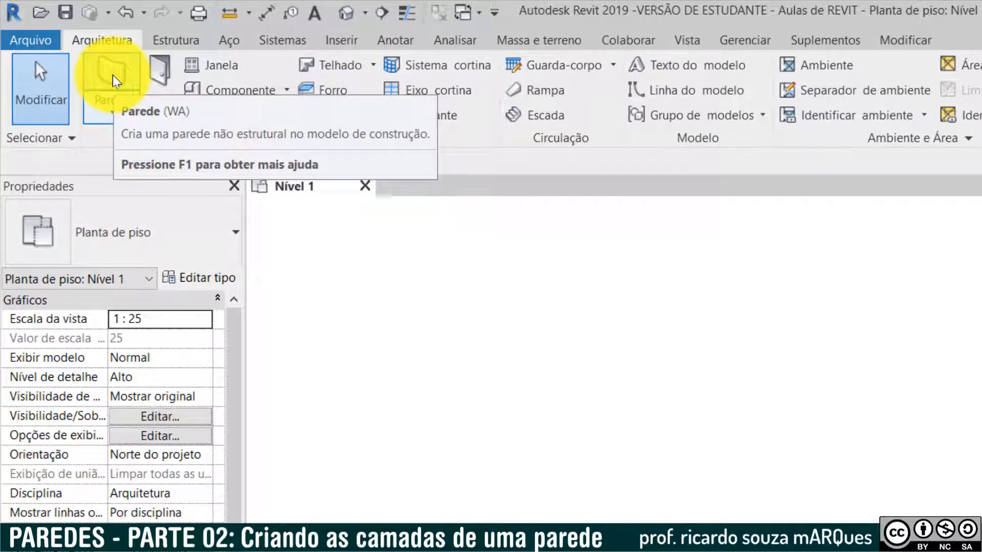
Step: Draw a horizontal wall about 0.865 m long on Nível 1 using the basic wall type Genérico - 200 mm
{"action": "left_click", "coordinate": [115, 80]}
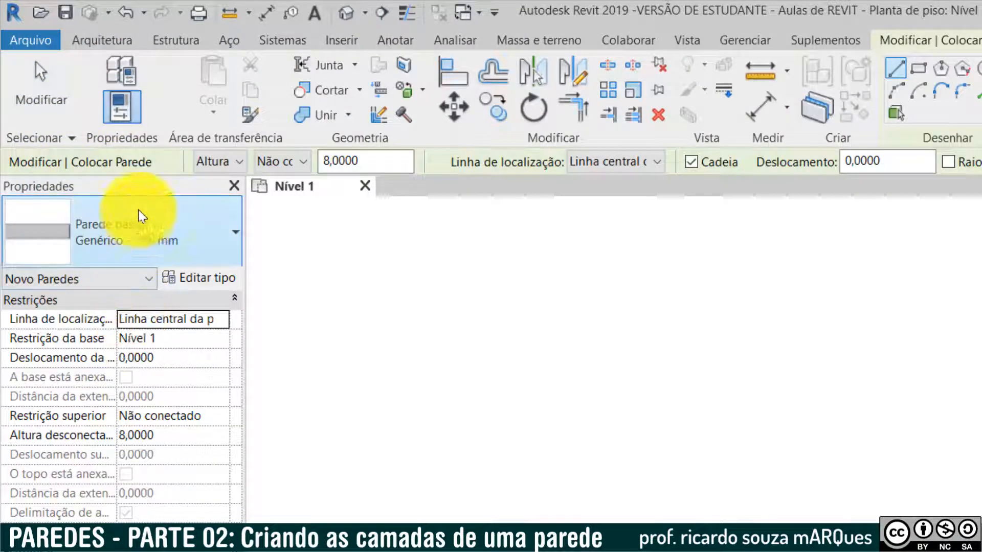
{"action": "left_click", "coordinate": [235, 236]}
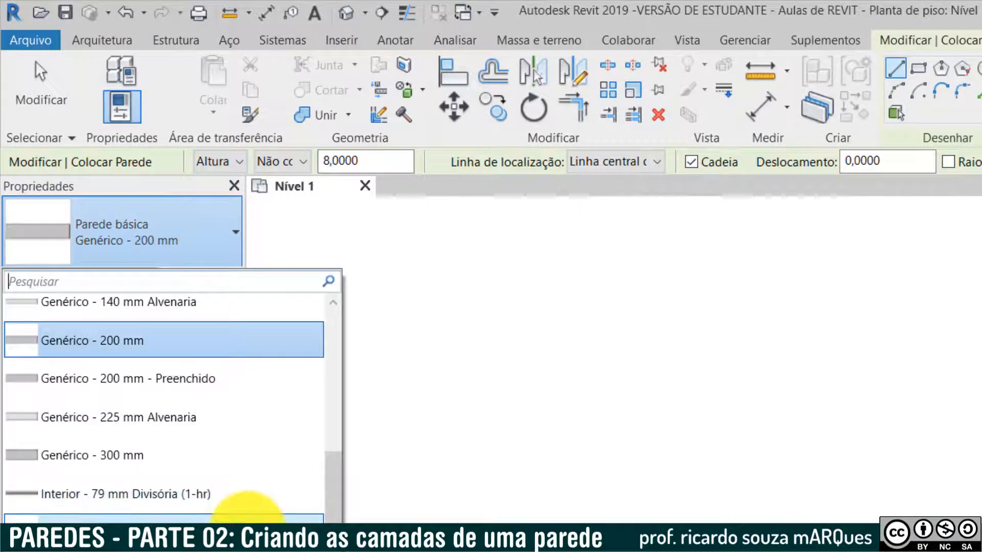
{"action": "left_click_drag", "start_coordinate": [340, 505], "coordinate": [340, 483]}
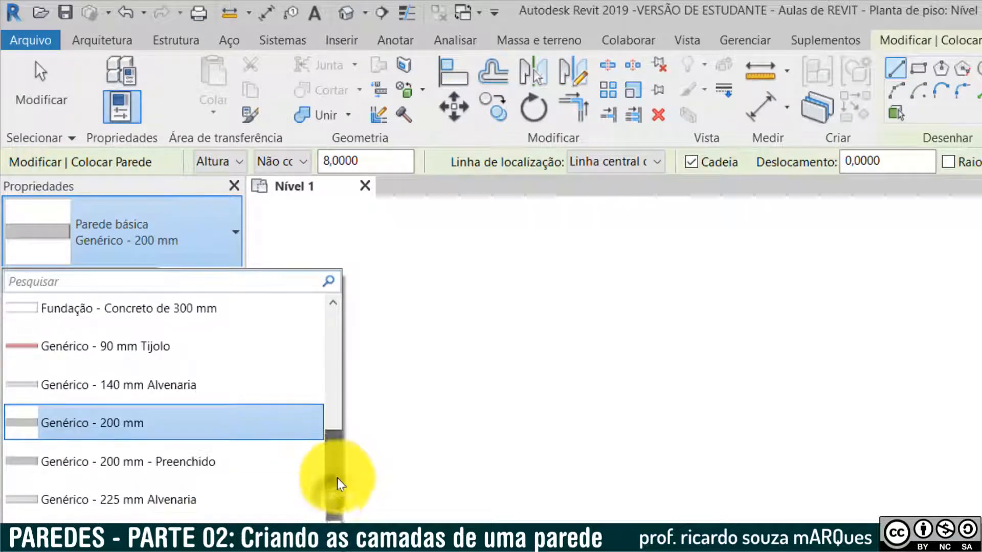
{"action": "left_click", "coordinate": [99, 432]}
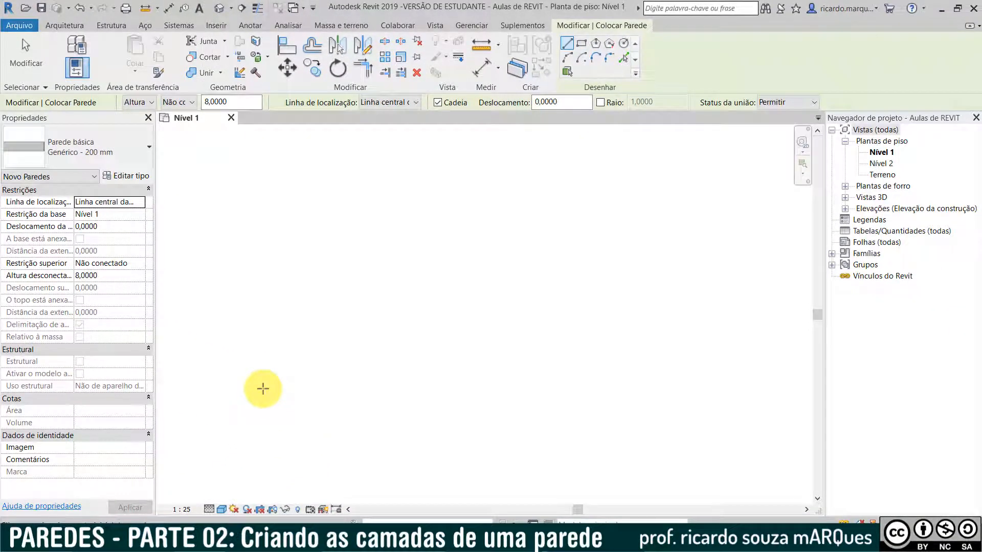
{"action": "left_click", "coordinate": [252, 386]}
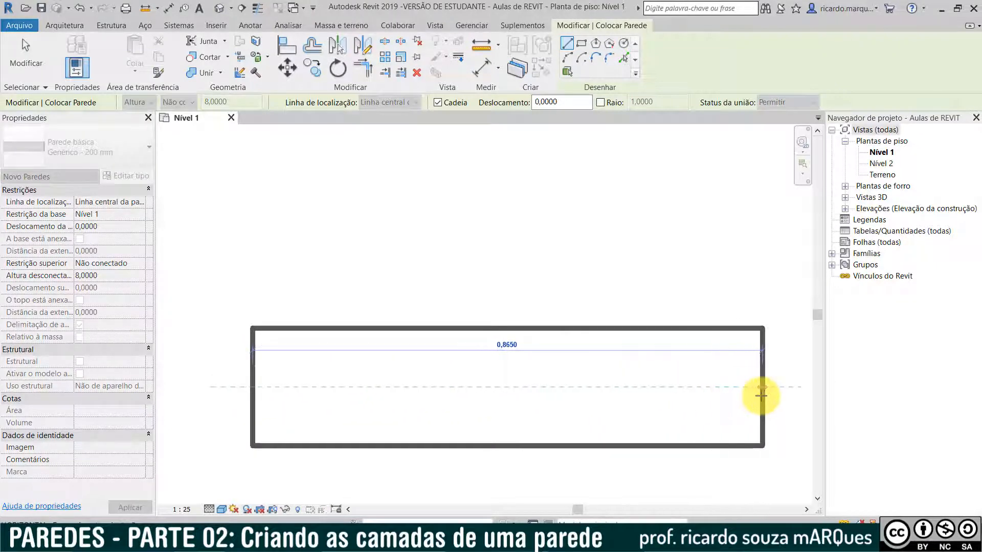
{"action": "left_click", "coordinate": [760, 395]}
{"action": "key", "text": "Escape"}
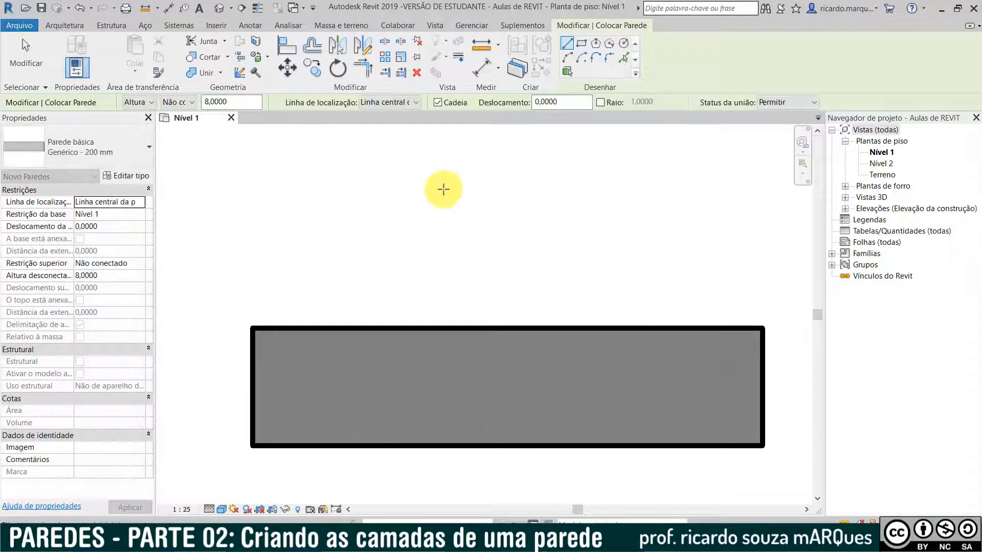
{"action": "key", "text": "Escape"}
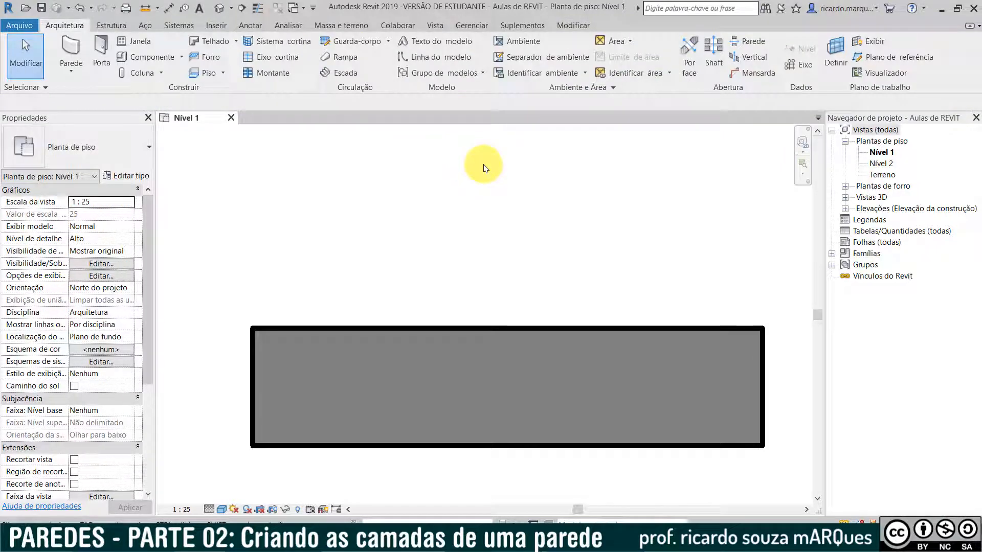
Step: Draw a perpendicular Genérico - 200 mm wall projecting about 0.29 m above the middle of the horizontal wall, forming a T junction
{"action": "key", "text": "w"}
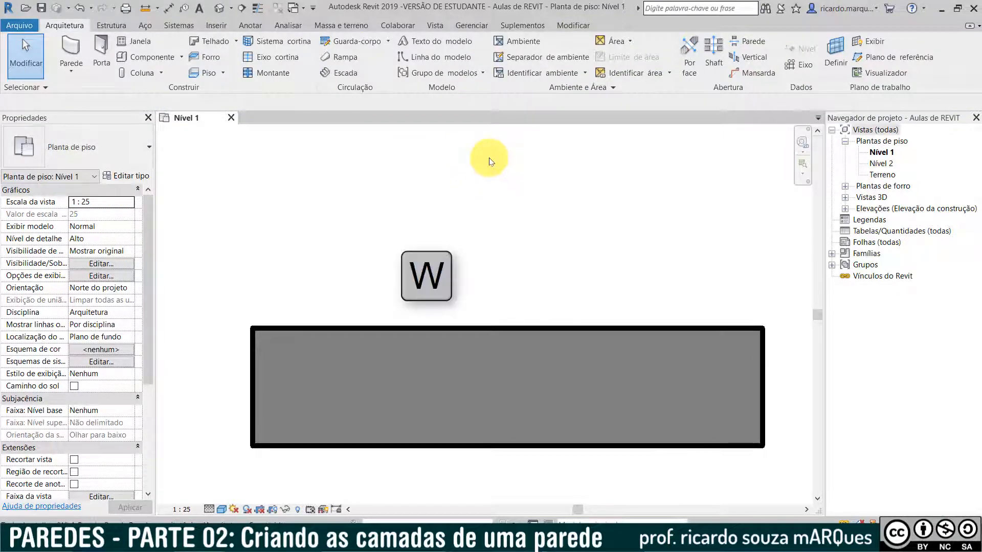
{"action": "key", "text": "a"}
{"action": "left_click", "coordinate": [489, 157]}
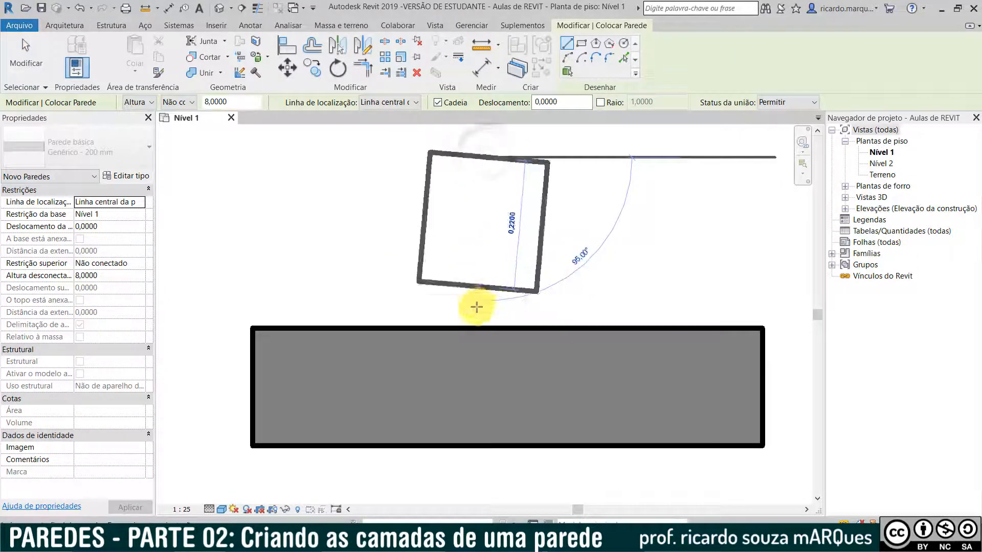
{"action": "left_click", "coordinate": [490, 327]}
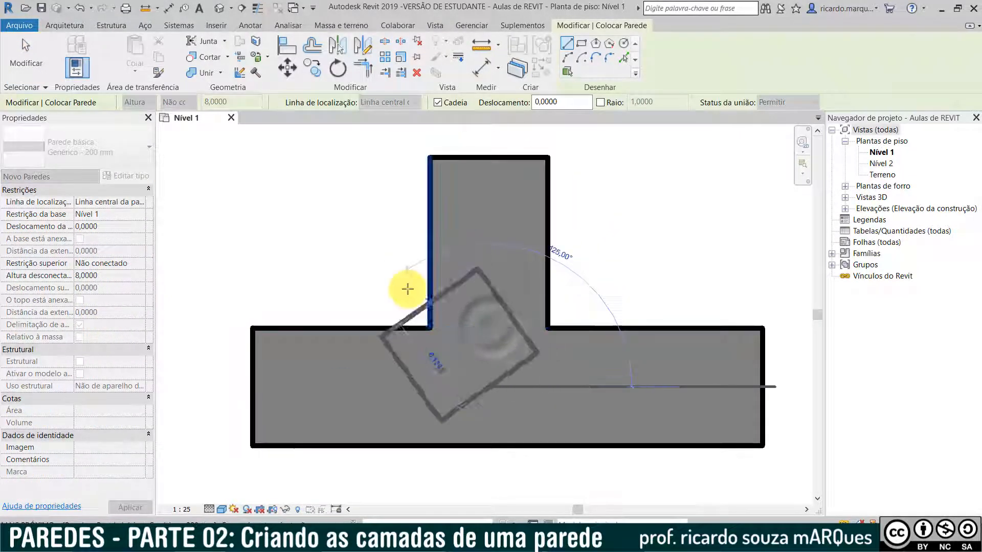
{"action": "key", "text": "Escape"}
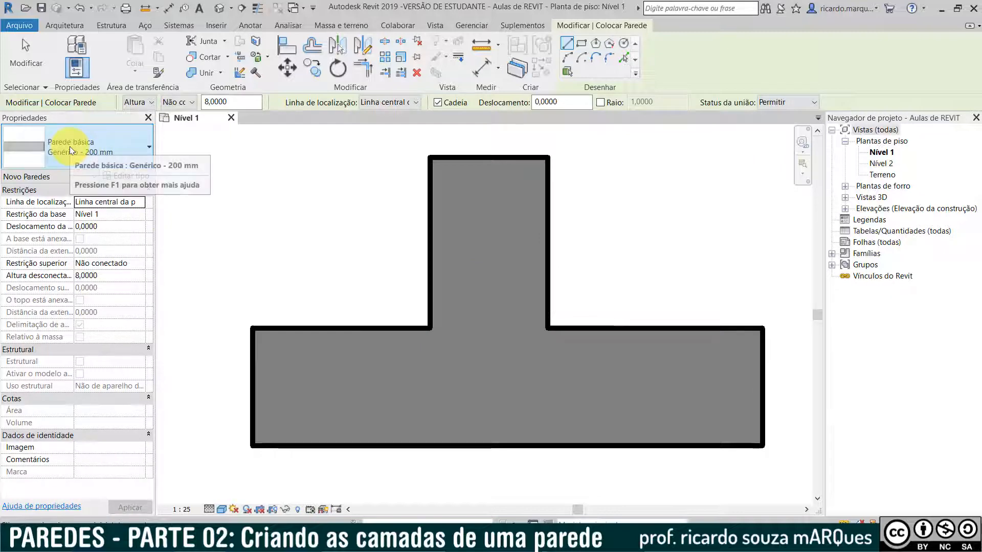
{"action": "left_click", "coordinate": [25, 57]}
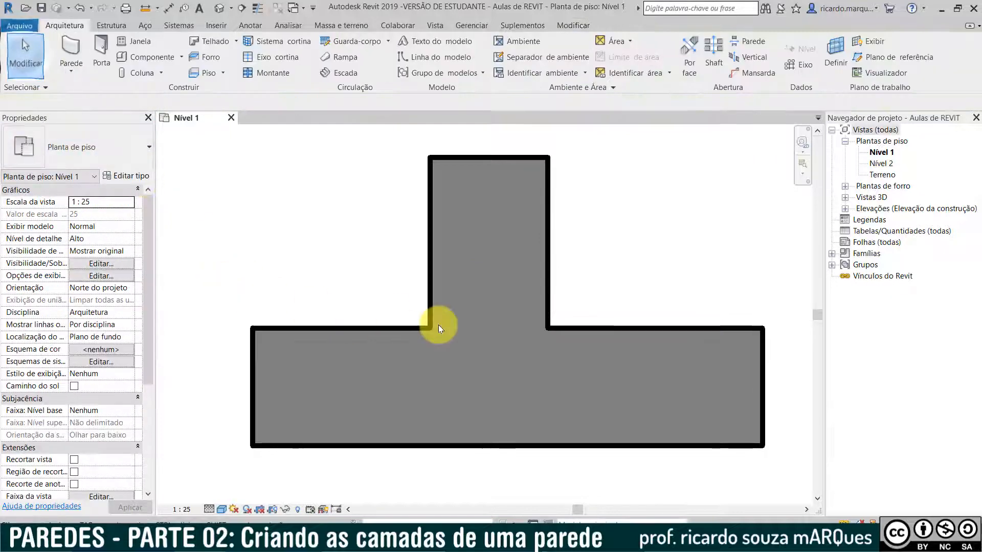
Step: Set the floor plan's detail level to Médio and its visual style to Linha oculta
{"action": "left_click", "coordinate": [210, 510]}
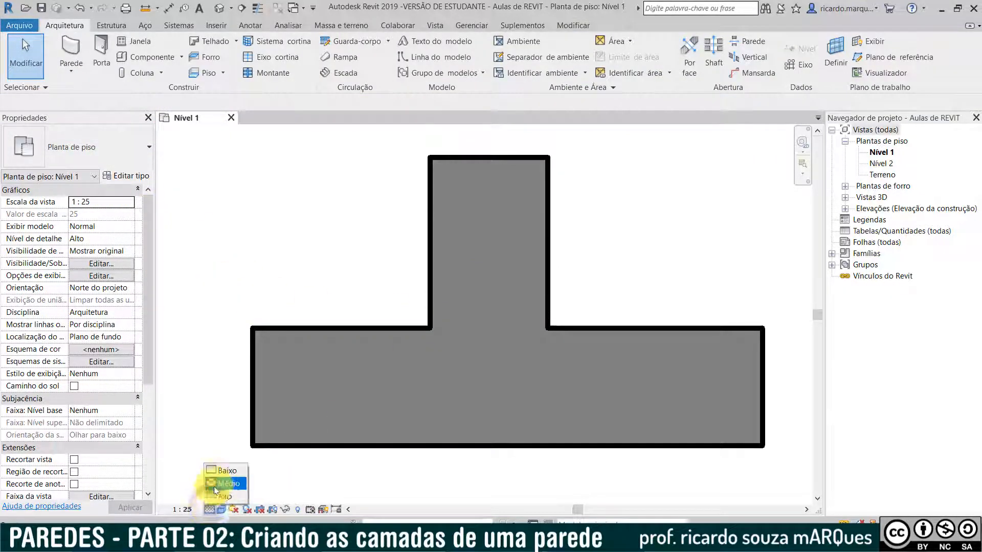
{"action": "left_click", "coordinate": [217, 471]}
{"action": "left_click", "coordinate": [206, 512]}
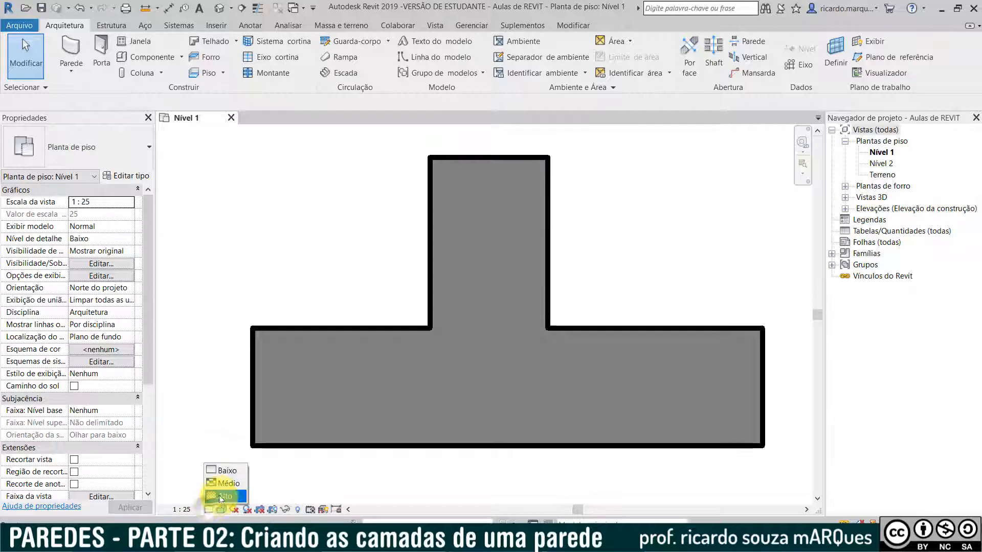
{"action": "left_click", "coordinate": [220, 483]}
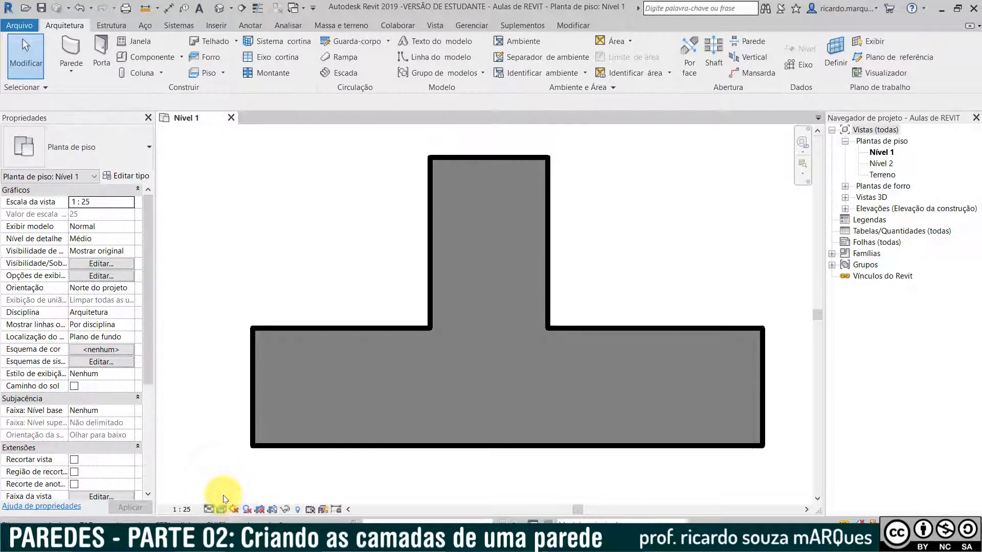
{"action": "left_click", "coordinate": [220, 511]}
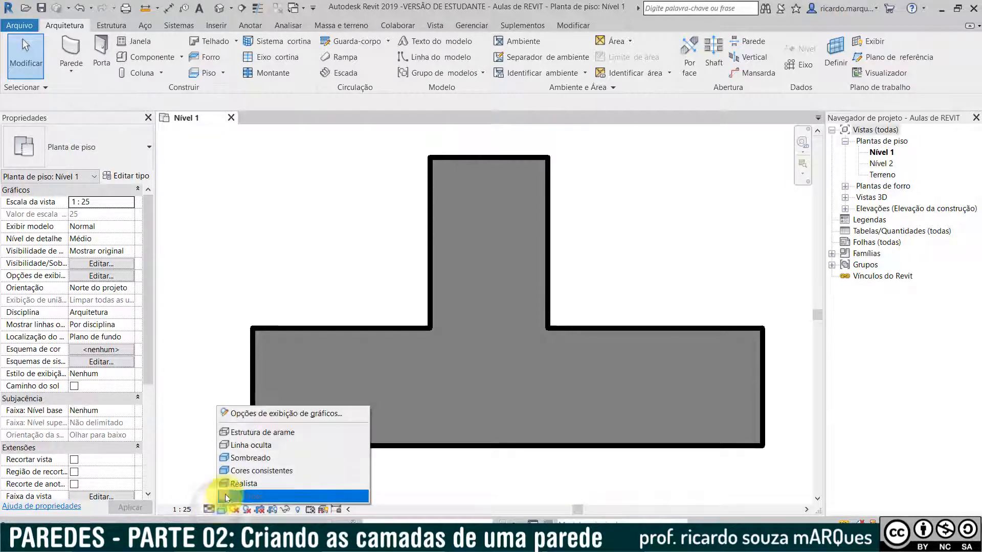
{"action": "left_click", "coordinate": [243, 446]}
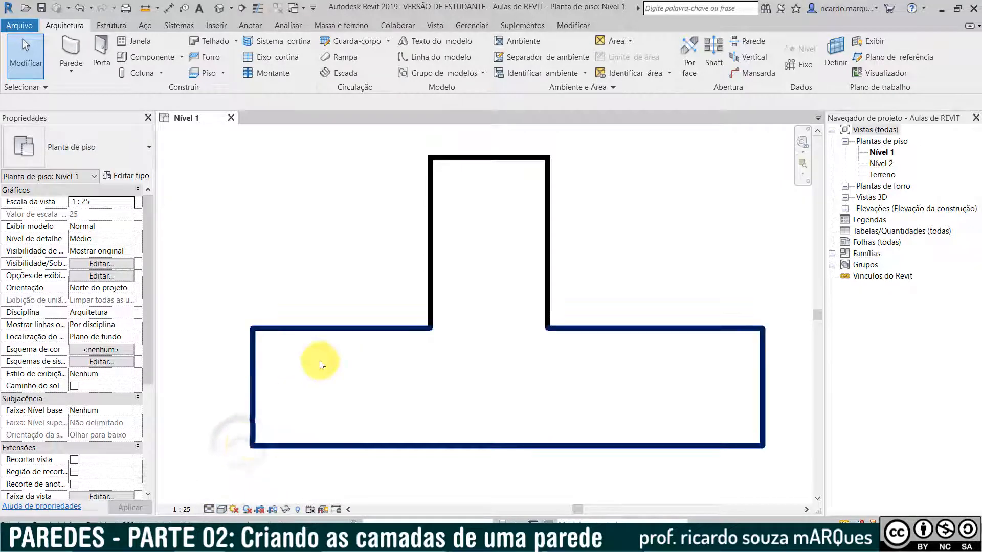
Step: Duplicate the horizontal wall's type under the name ".INT 15cm - amarelo/cerâmica"
{"action": "left_click", "coordinate": [347, 332]}
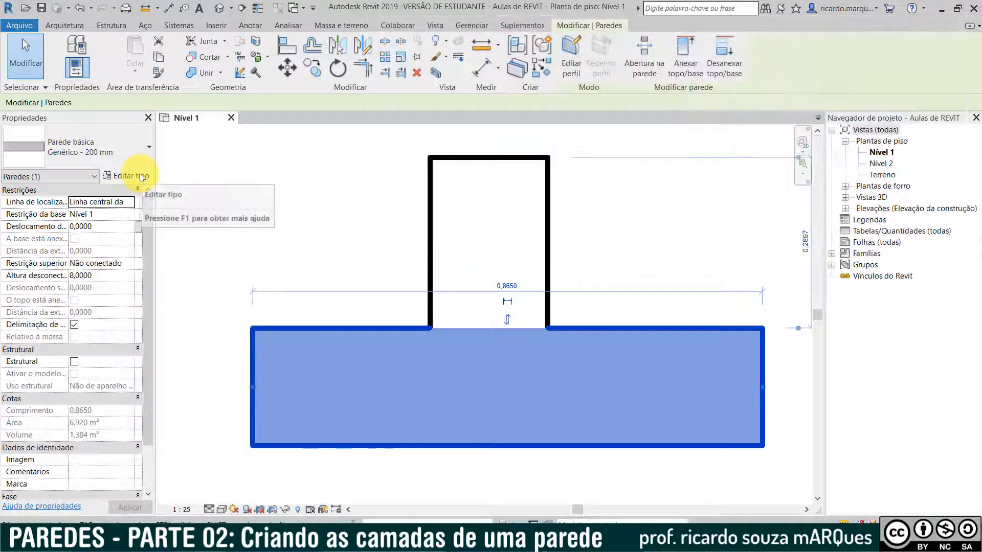
{"action": "left_click", "coordinate": [140, 174]}
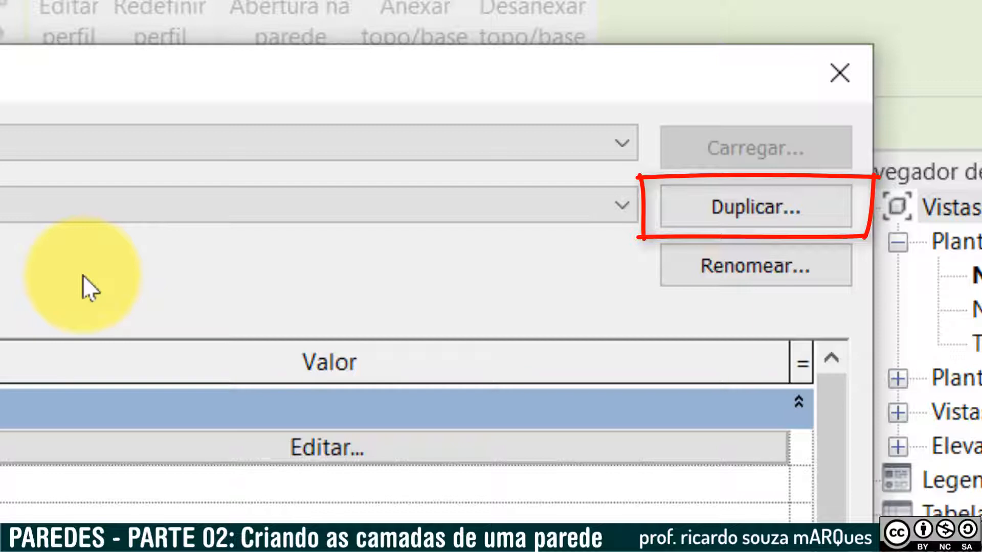
{"action": "left_click", "coordinate": [686, 196]}
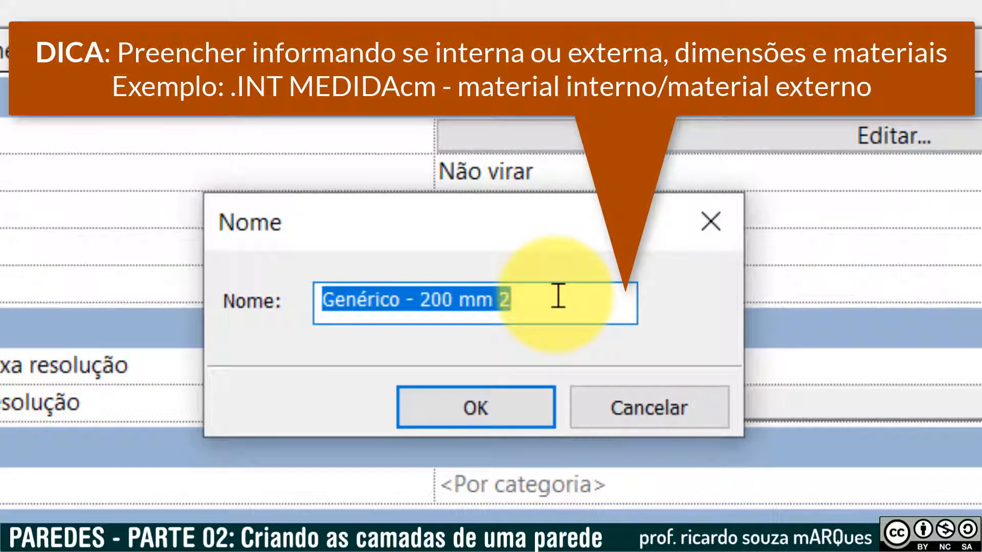
{"action": "type", "text": ".INT"}
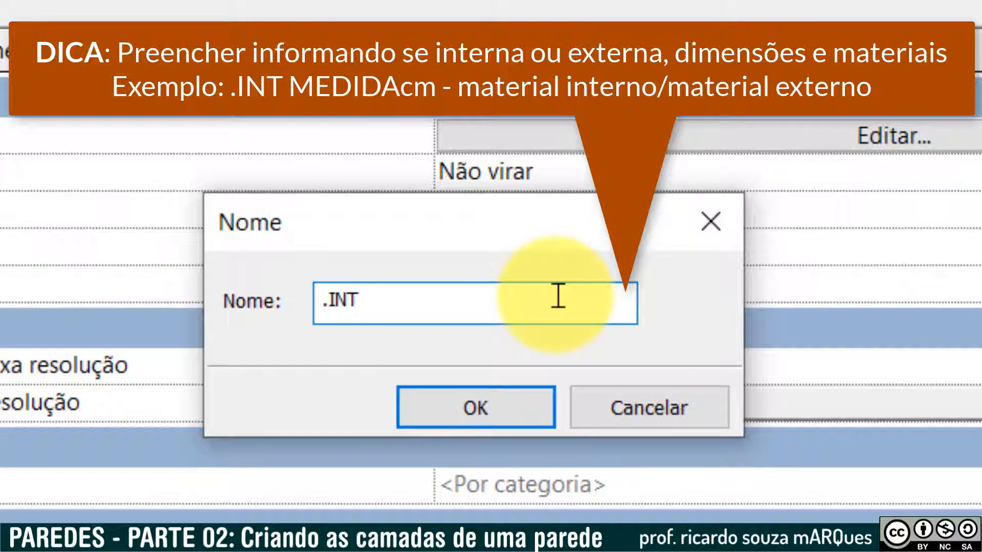
{"action": "type", "text": "15cm -"}
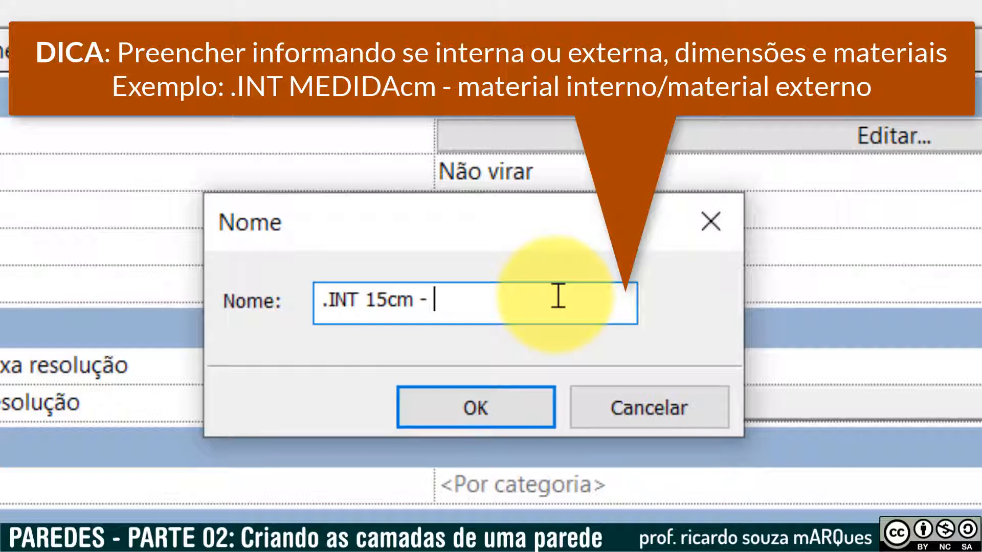
{"action": "type", "text": "ntura"}
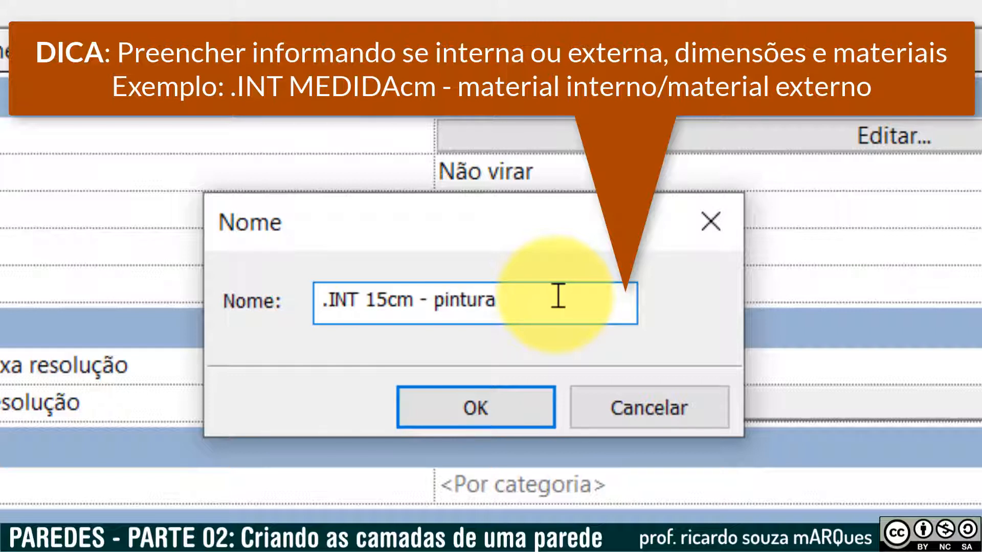
{"action": "key", "text": "ctrl+shift+Left"}
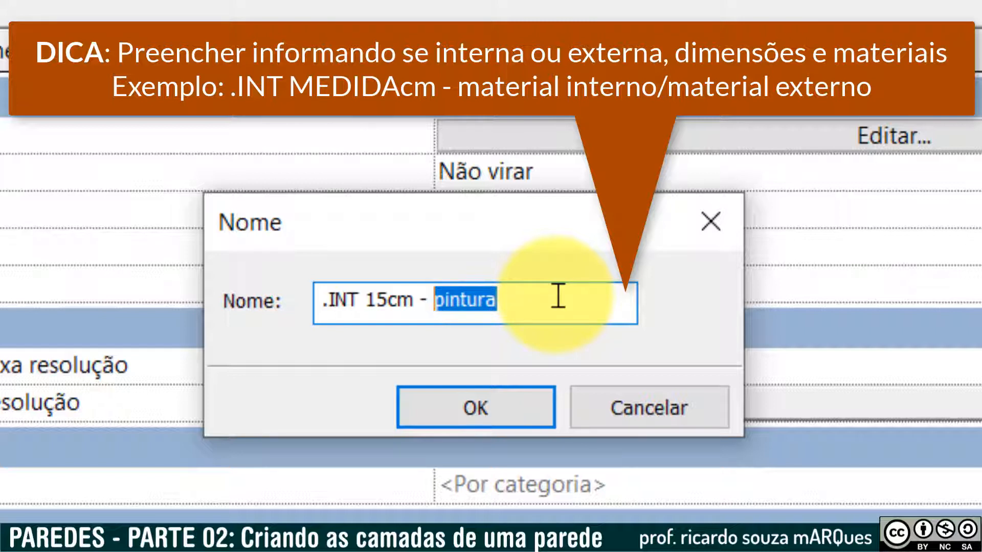
{"action": "type", "text": "amrelo/"}
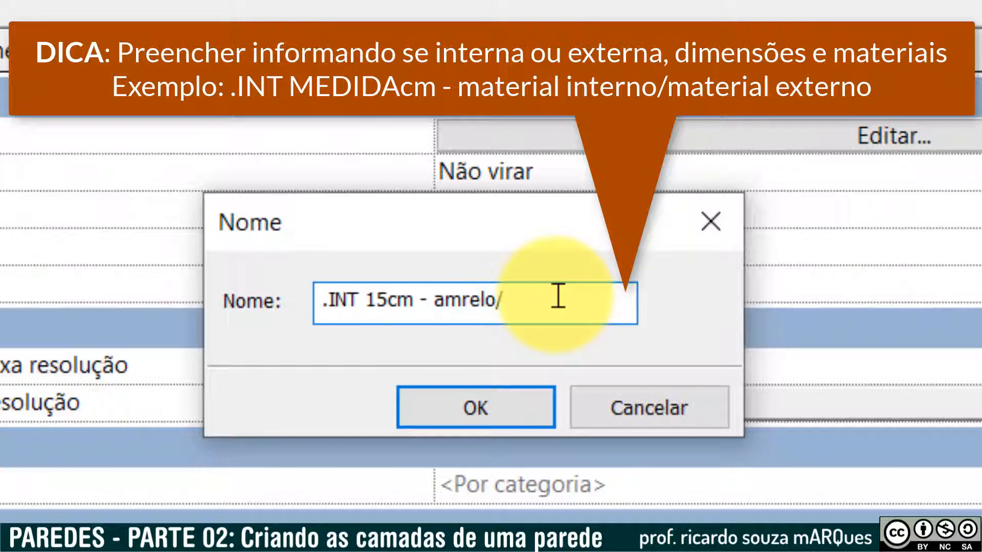
{"action": "type", "text": "cerâmica"}
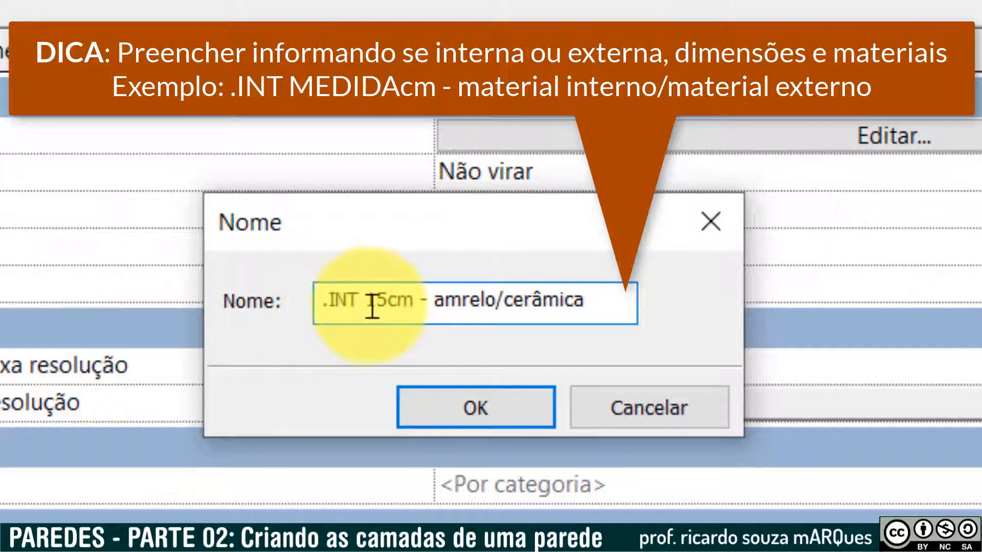
{"action": "left_click", "coordinate": [463, 299]}
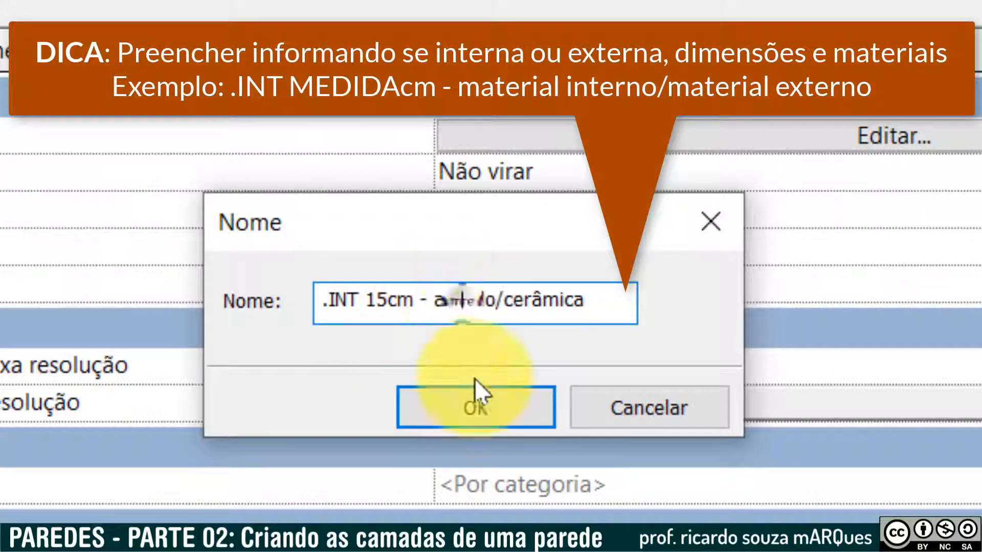
{"action": "type", "text": "ar"}
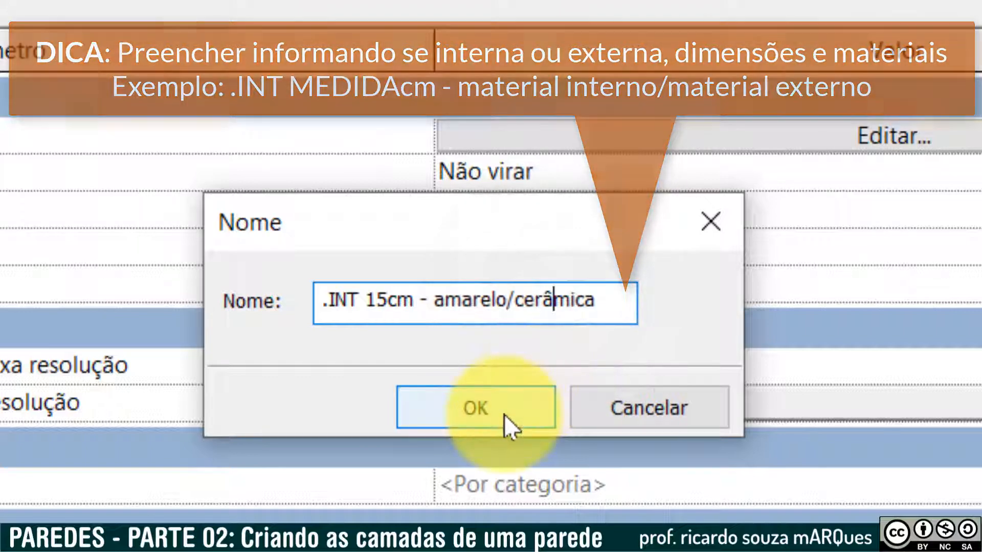
{"action": "left_click", "coordinate": [504, 414]}
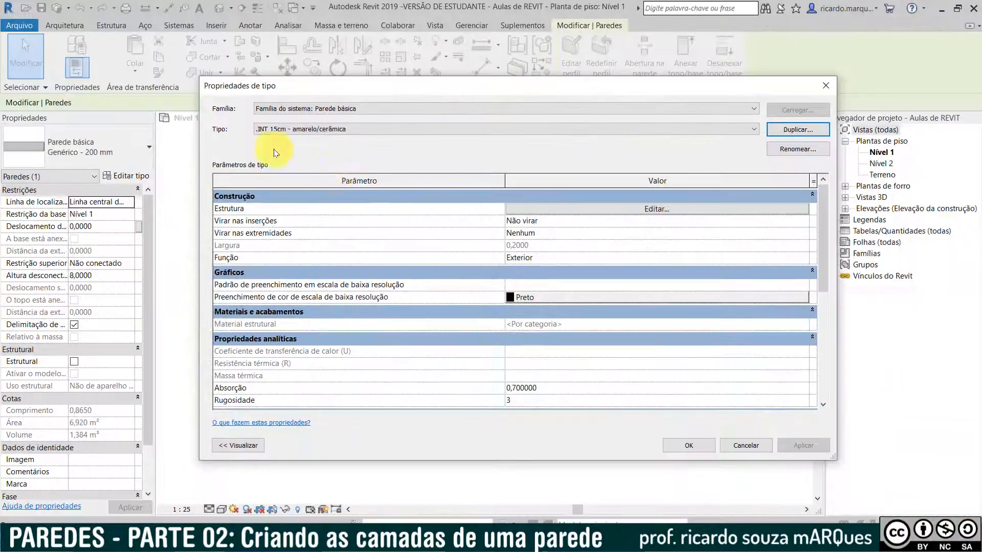
Step: Open the new wall type's structure for editing with the preview shown, and narrow the assembly window
{"action": "left_click", "coordinate": [531, 207]}
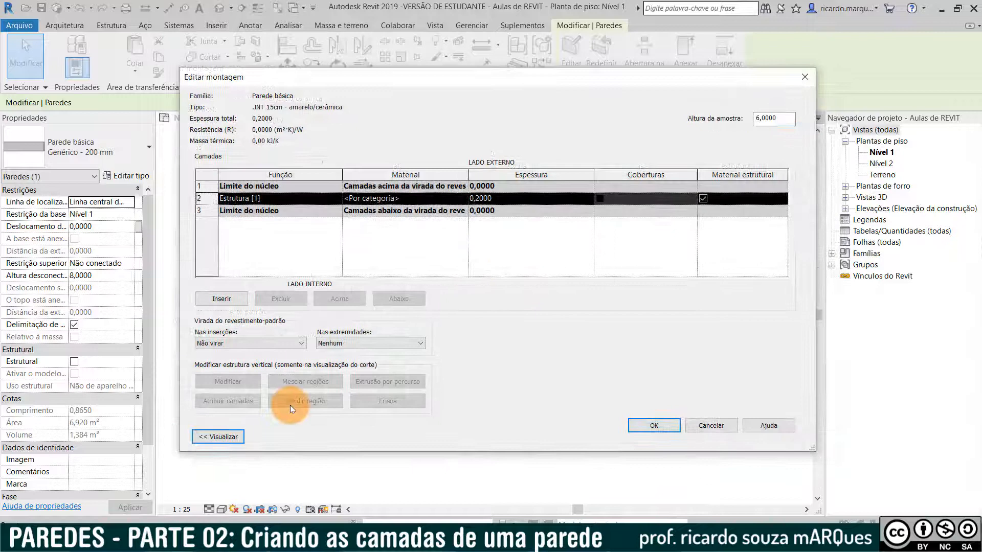
{"action": "left_click", "coordinate": [214, 439]}
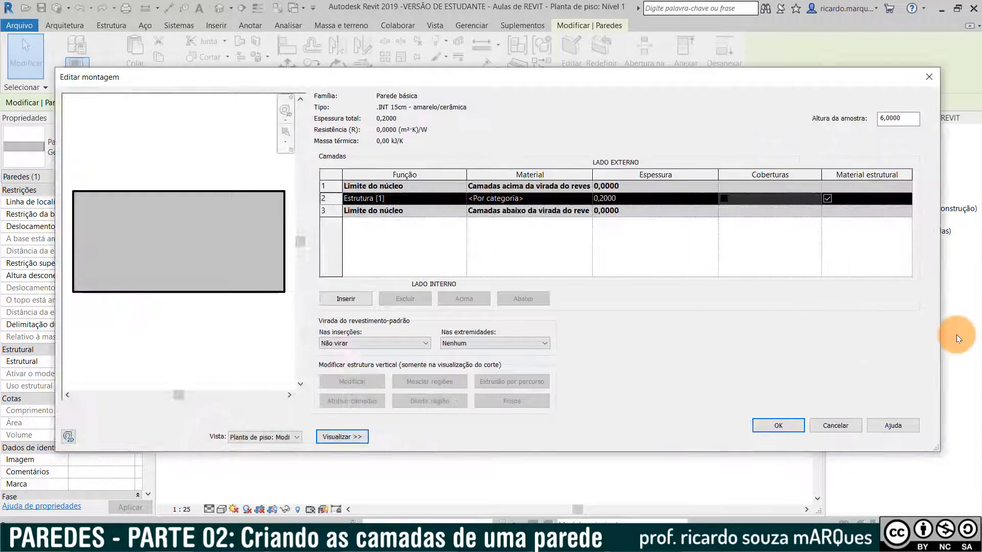
{"action": "left_click_drag", "start_coordinate": [941, 342], "coordinate": [713, 330]}
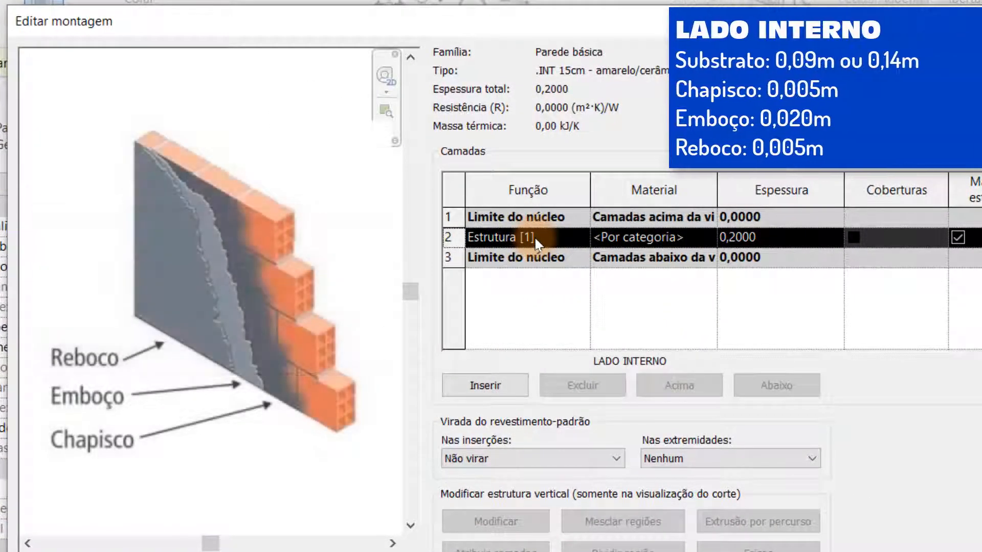
Step: Change the function of the wall's only core layer to Substrato [2] and insert a new layer above it
{"action": "left_click", "coordinate": [535, 238]}
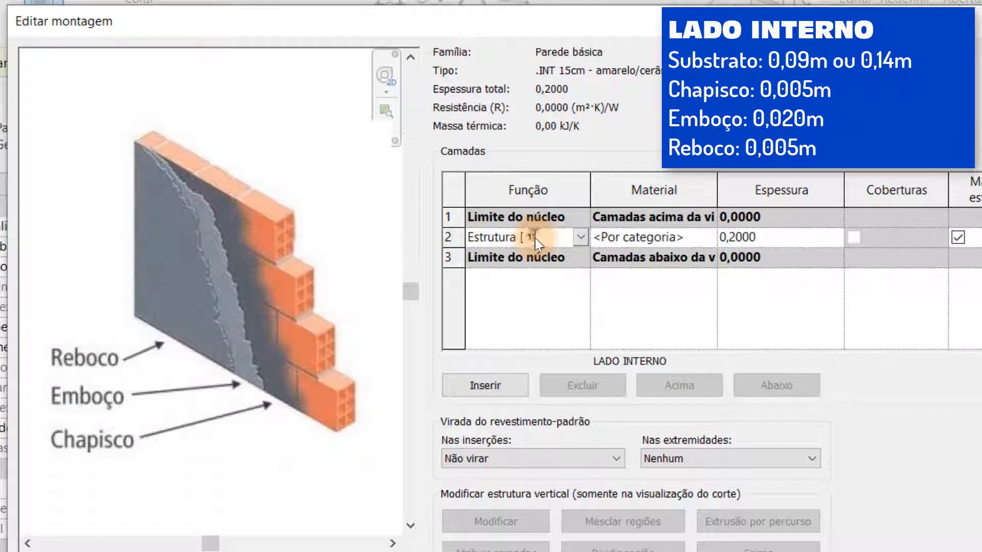
{"action": "left_click", "coordinate": [581, 238]}
{"action": "left_click", "coordinate": [541, 276]}
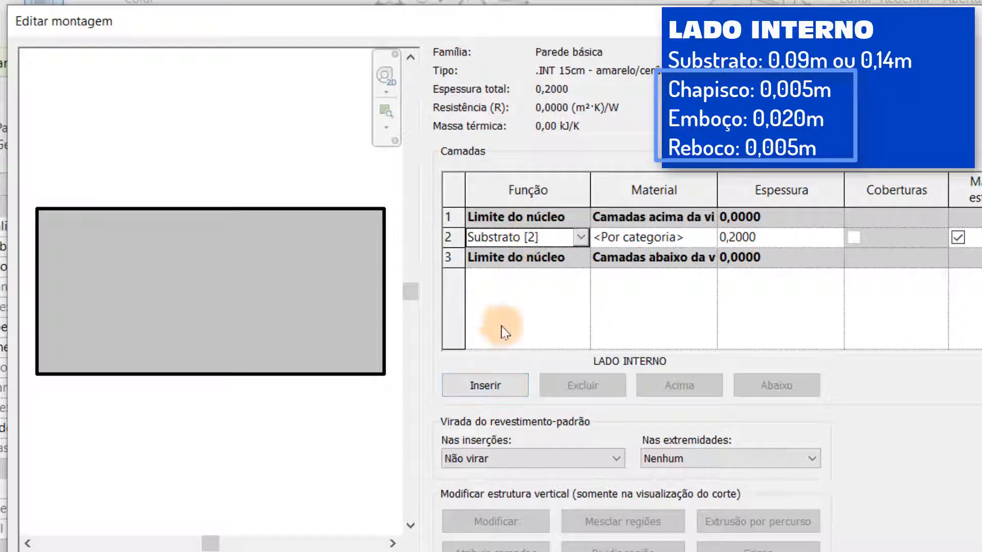
{"action": "left_click", "coordinate": [495, 388]}
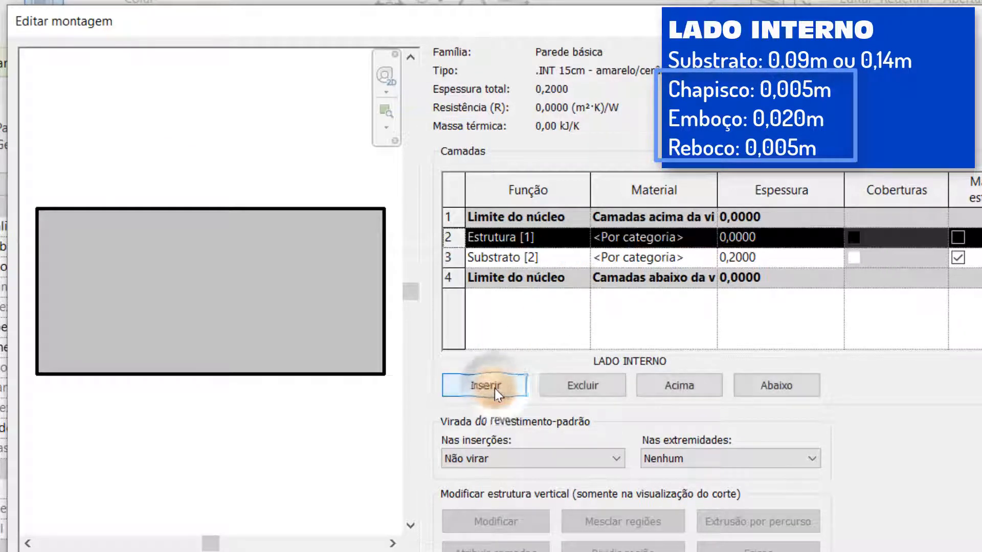
Step: Insert two more layers and move the 0,2000 layer and two of the Estrutura [1] layers below the interior-side core boundary
{"action": "left_click", "coordinate": [495, 389]}
{"action": "left_click", "coordinate": [495, 389]}
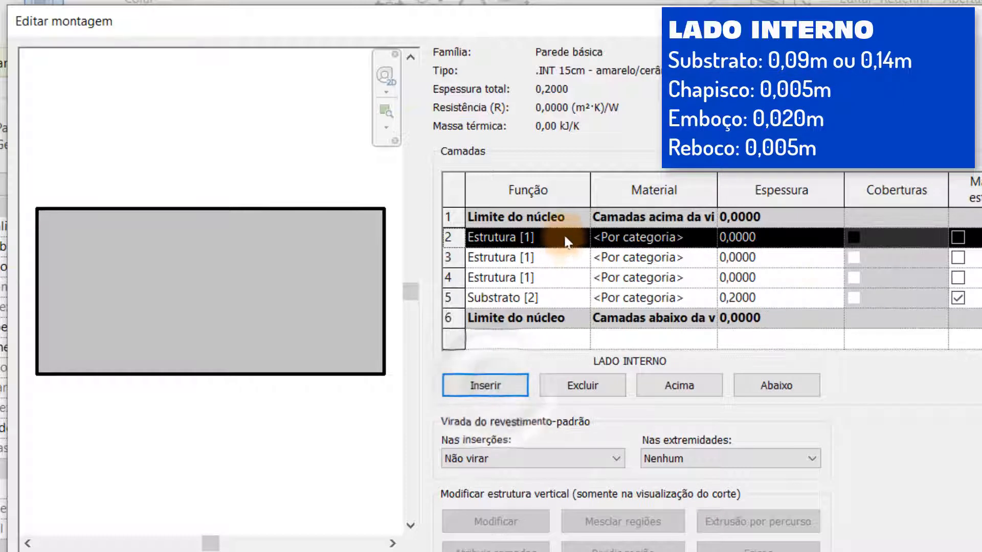
{"action": "left_click", "coordinate": [776, 392]}
{"action": "left_click", "coordinate": [776, 393]}
{"action": "left_click", "coordinate": [777, 394]}
{"action": "left_click", "coordinate": [776, 393]}
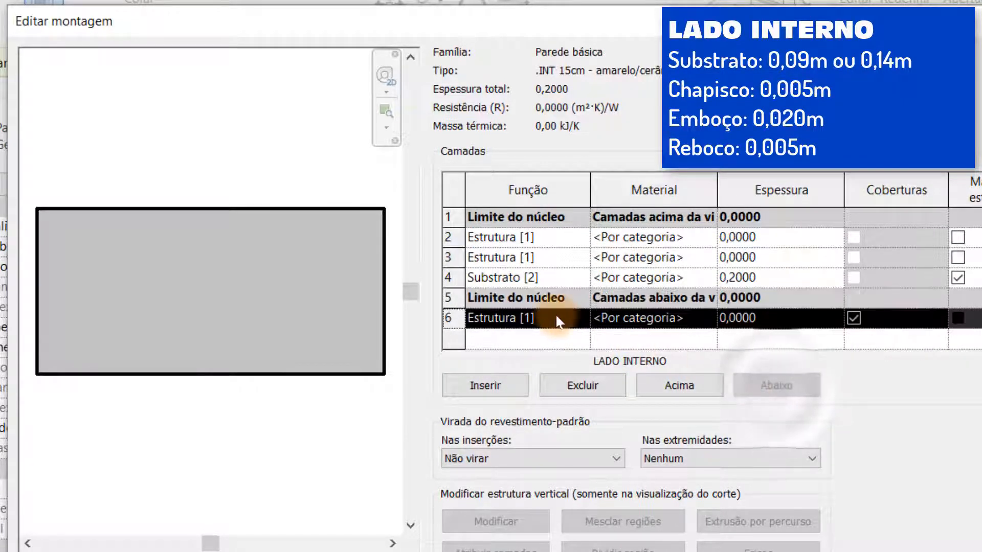
{"action": "left_click", "coordinate": [557, 281]}
{"action": "left_click", "coordinate": [779, 385]}
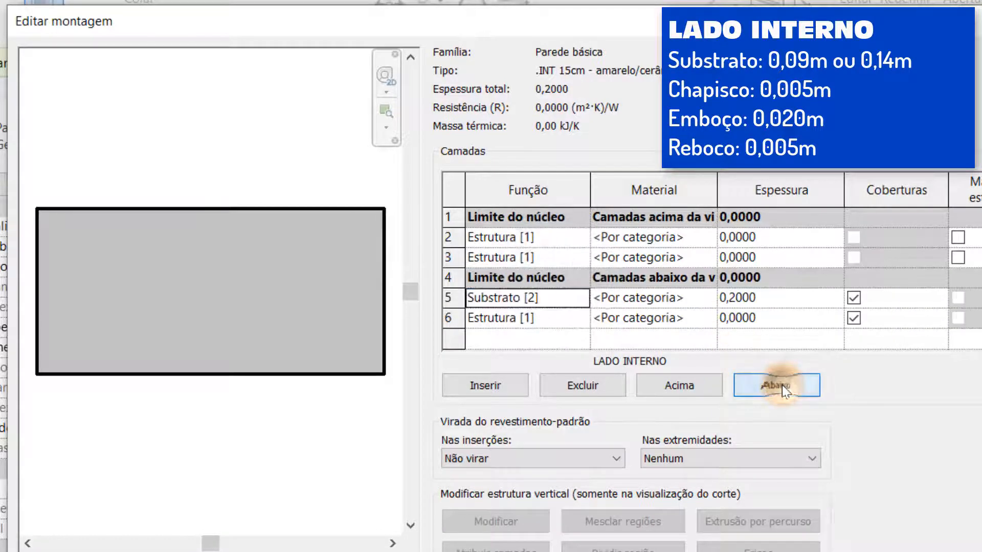
{"action": "left_click", "coordinate": [576, 267]}
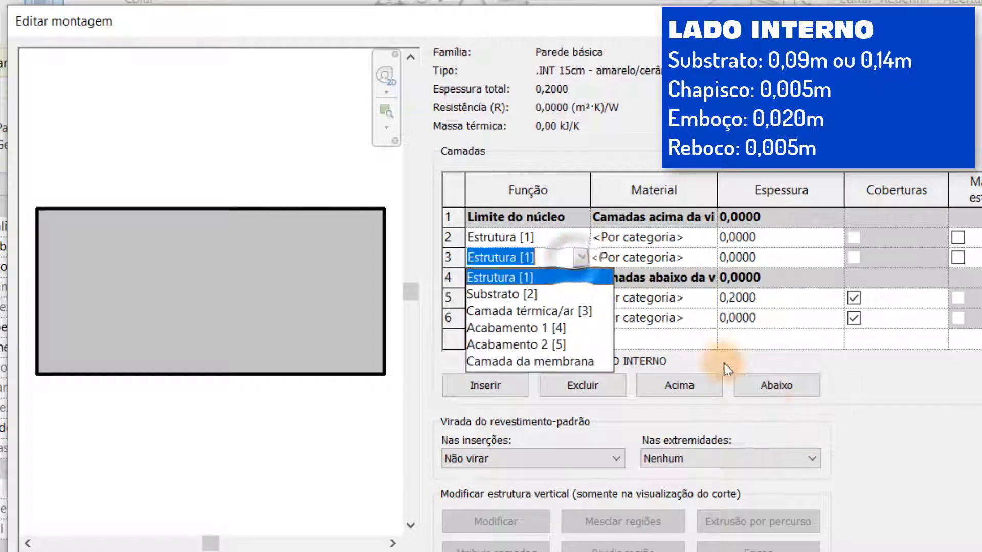
{"action": "left_click", "coordinate": [778, 386]}
{"action": "left_click", "coordinate": [780, 389]}
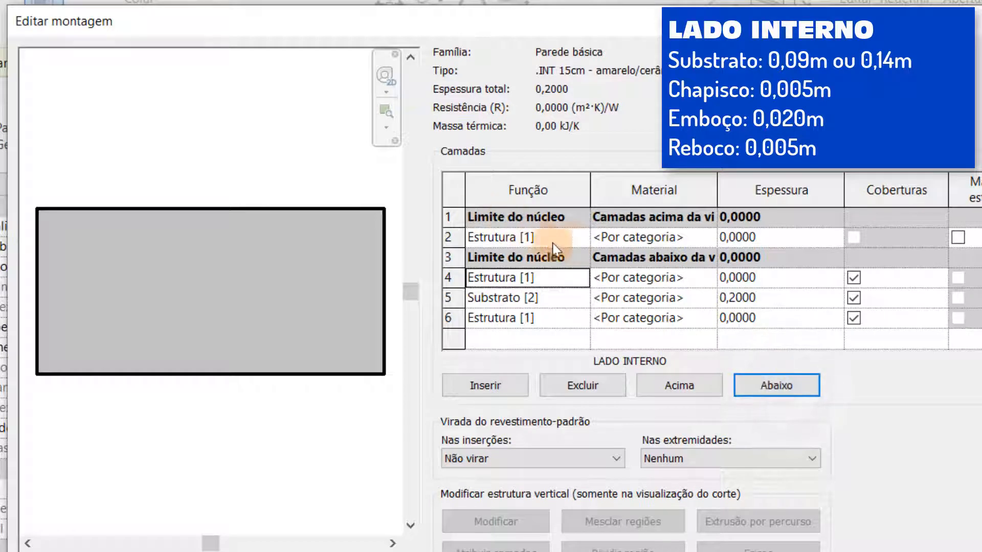
Step: Set the core layer's function to Substrato [2] and the three interior-side layers' functions to Acabamento 2 [5]
{"action": "left_click", "coordinate": [571, 239]}
{"action": "left_click", "coordinate": [581, 239]}
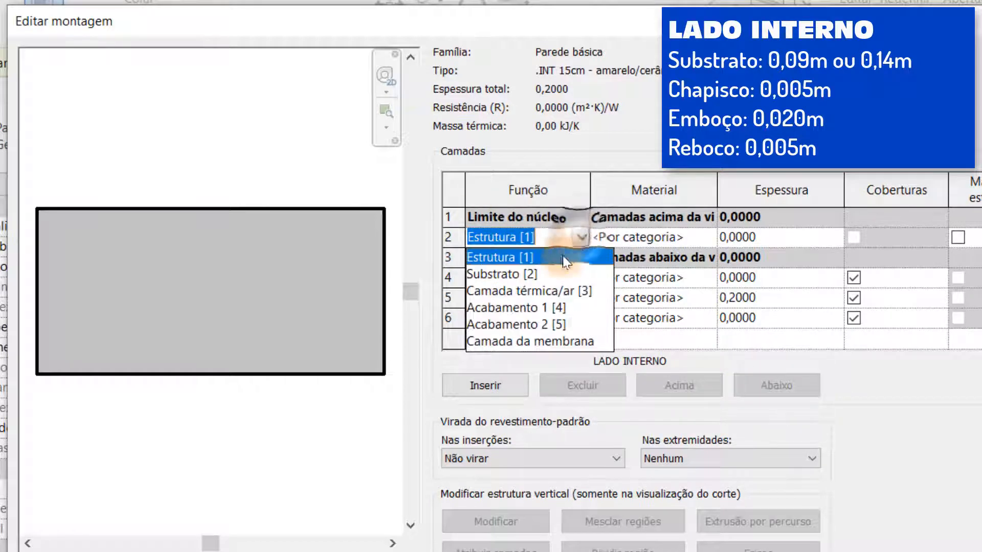
{"action": "left_click", "coordinate": [540, 276]}
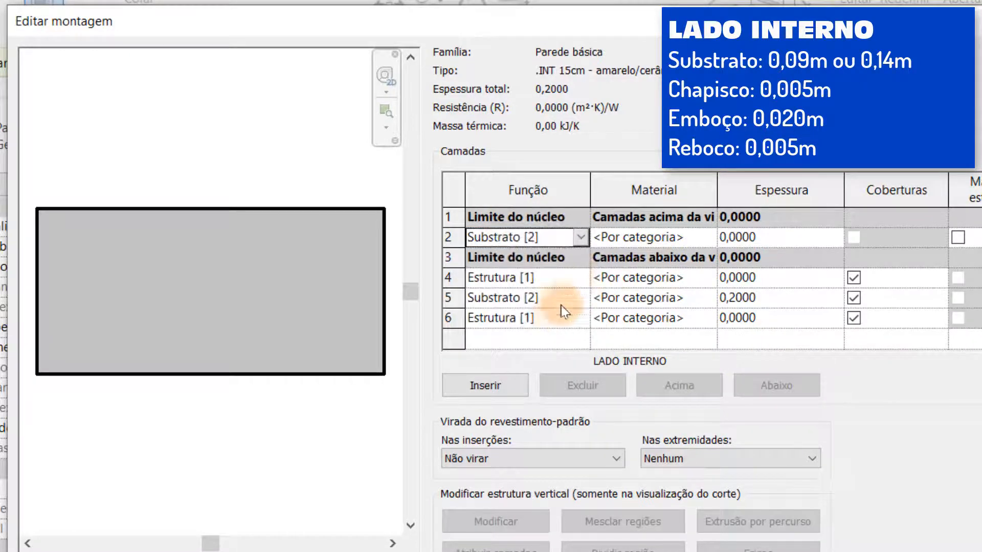
{"action": "left_click", "coordinate": [575, 277]}
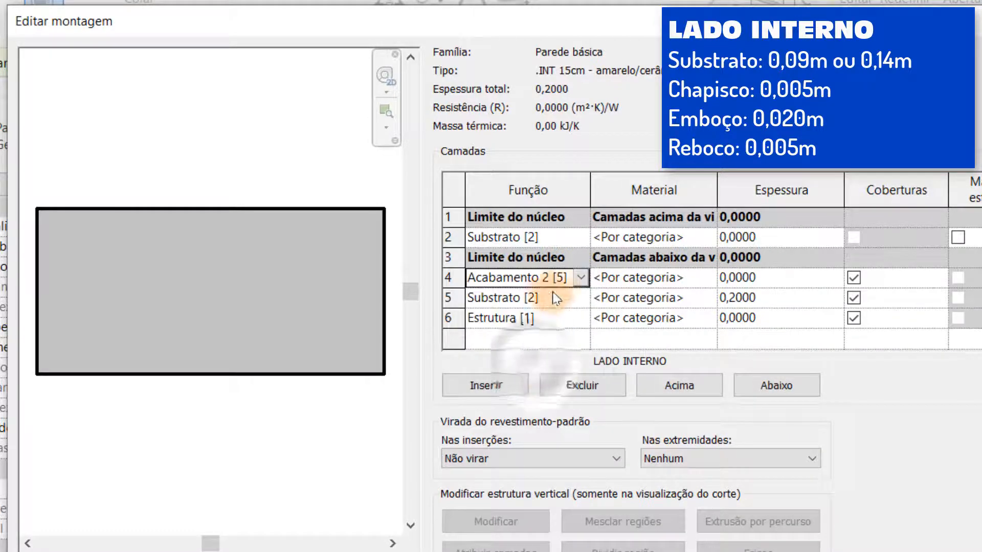
{"action": "left_click", "coordinate": [572, 298]}
{"action": "left_click", "coordinate": [581, 297]}
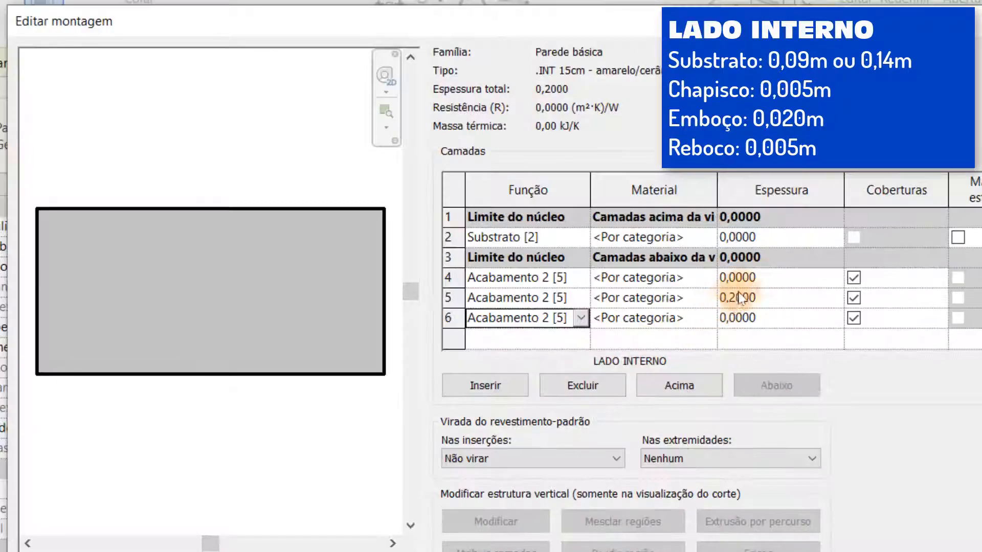
Step: Set the core layer's thickness to 0,14 and the three interior finish layers' thicknesses to 0,005, 0,02 and 0,005, from the core inward
{"action": "left_click", "coordinate": [774, 237]}
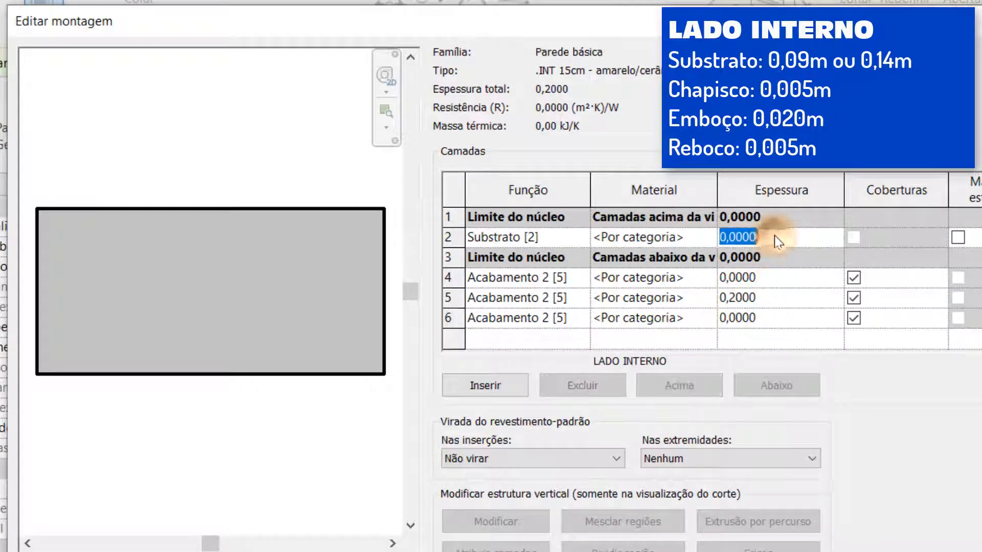
{"action": "type", "text": "0,14"}
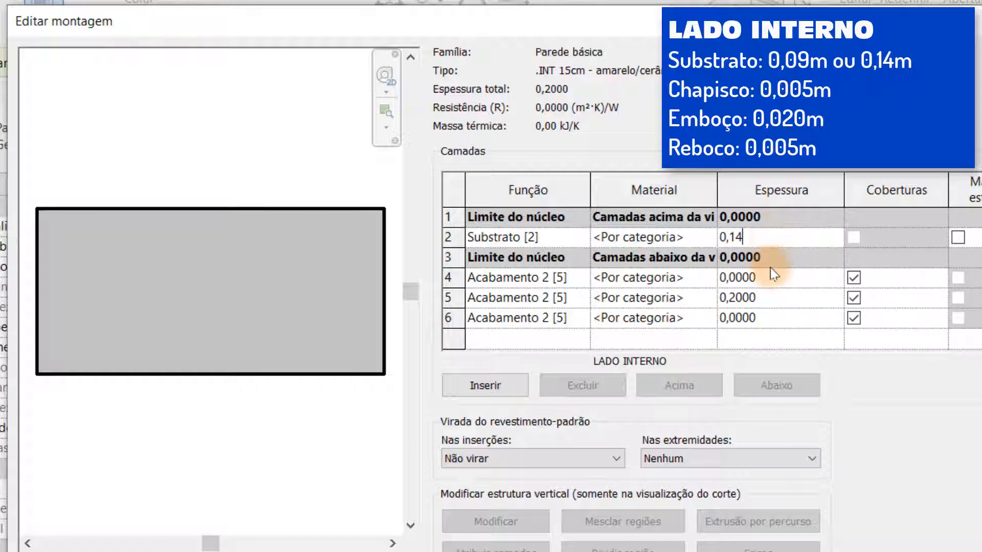
{"action": "left_click", "coordinate": [772, 287]}
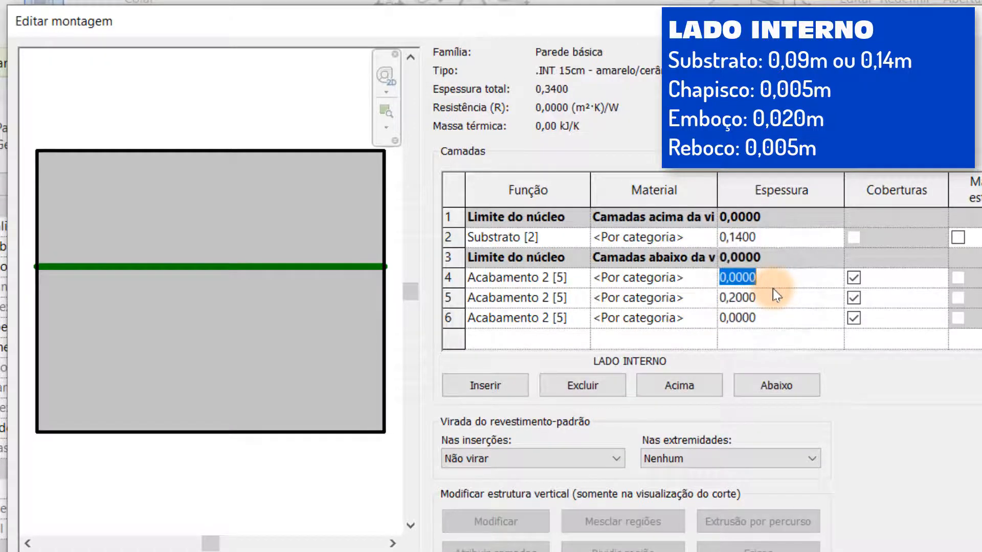
{"action": "type", "text": "0,00"}
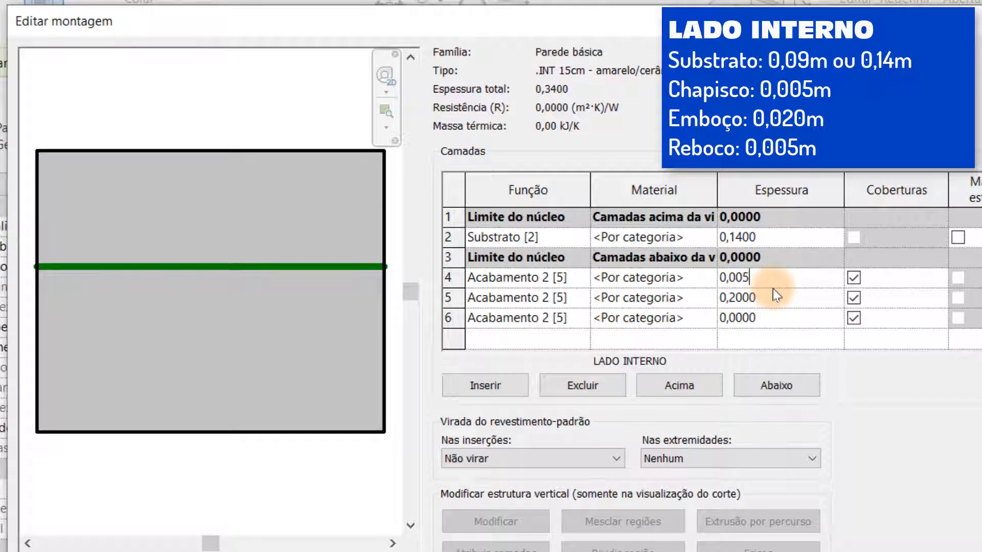
{"action": "type", "text": "5"}
{"action": "left_click", "coordinate": [772, 299]}
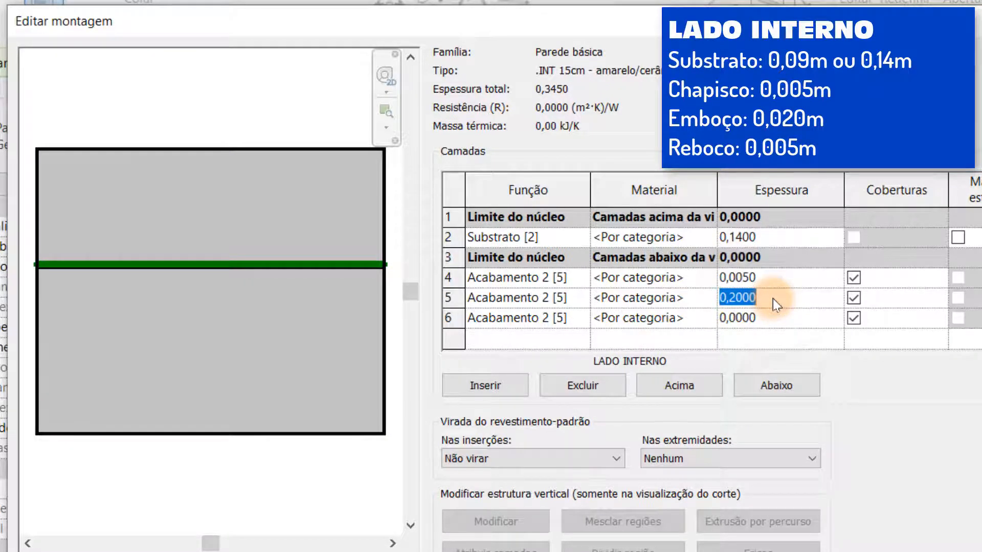
{"action": "type", "text": "0,02"}
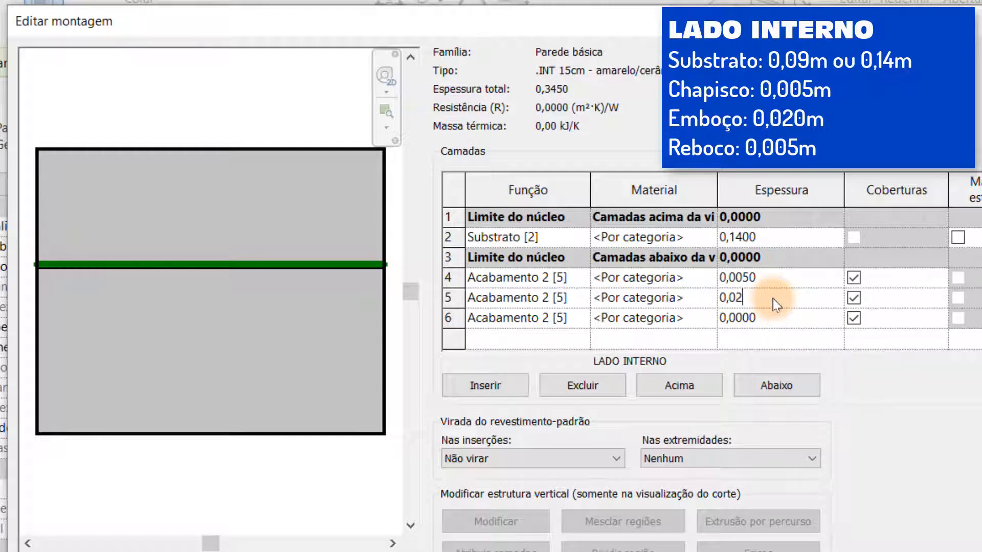
{"action": "left_click", "coordinate": [773, 317]}
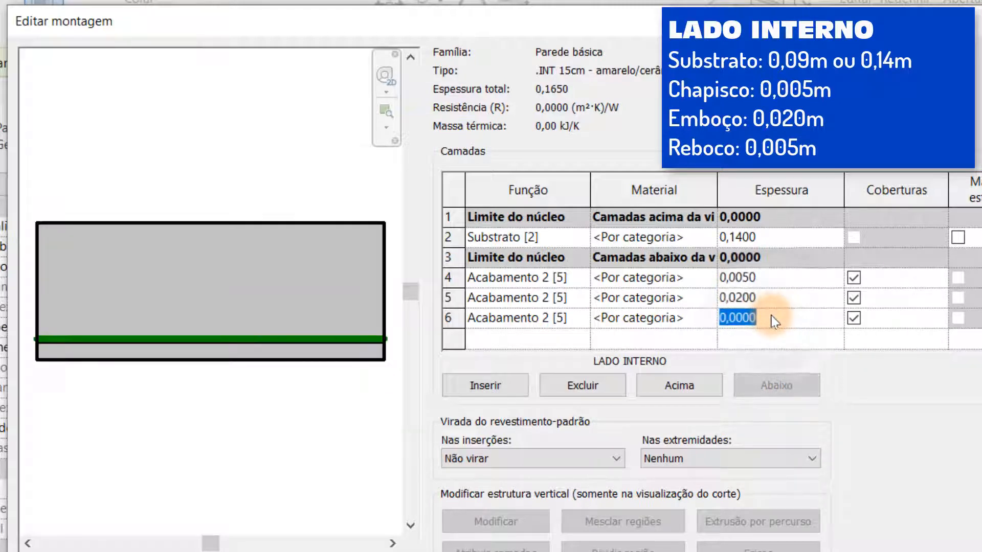
{"action": "type", "text": "0,"}
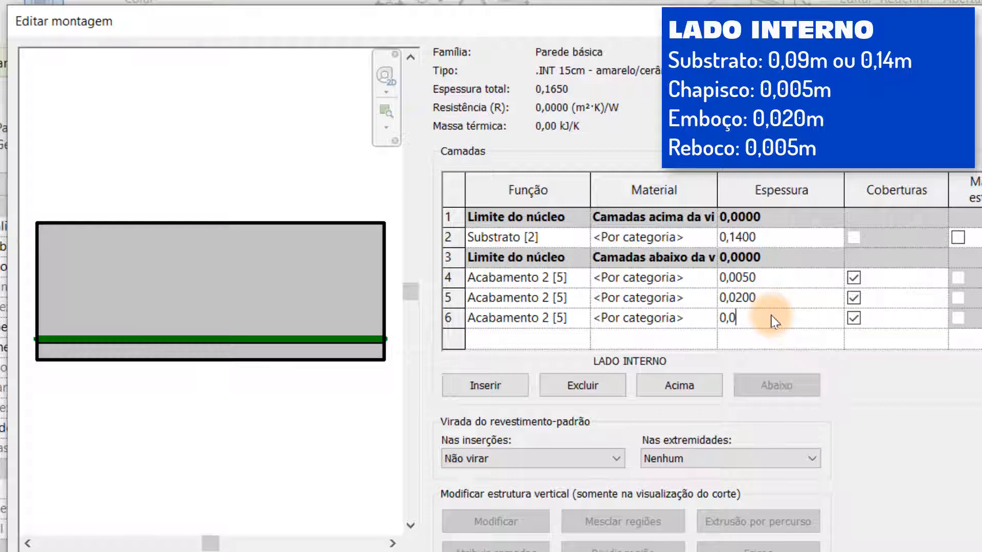
{"action": "key", "text": "Tab"}
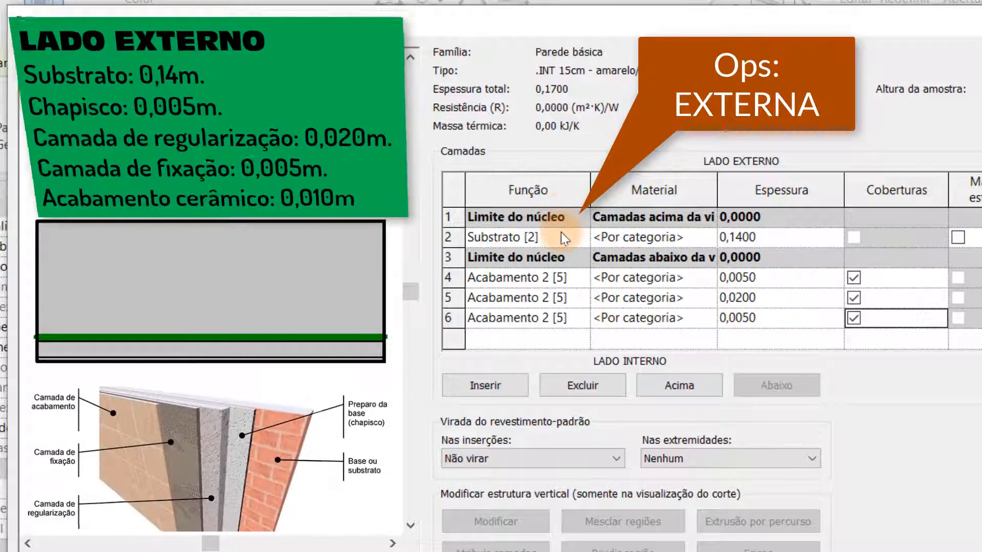
Step: Insert four new layers above the Substrato [2] core layer
{"action": "left_click", "coordinate": [562, 235]}
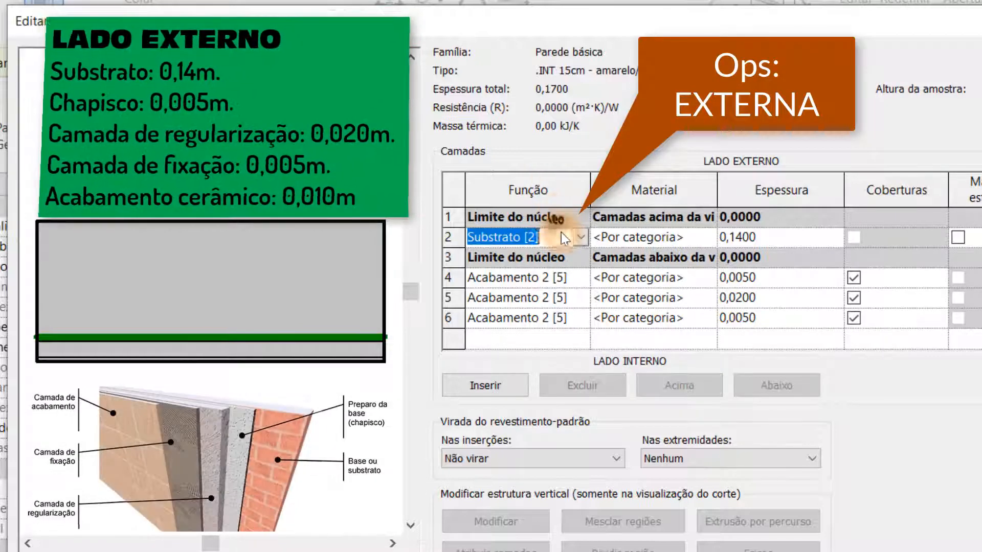
{"action": "left_click", "coordinate": [509, 386]}
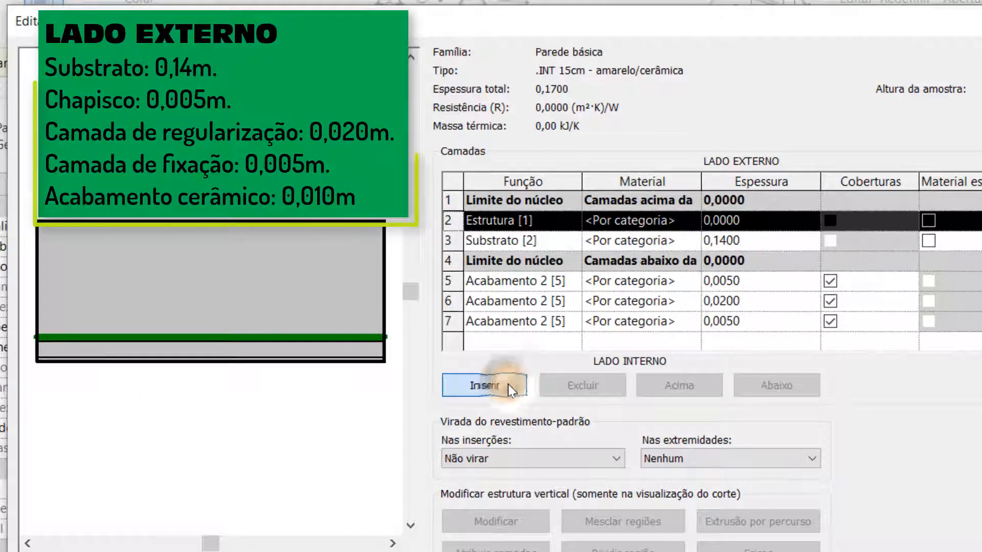
{"action": "left_click", "coordinate": [509, 386]}
{"action": "left_click", "coordinate": [508, 386]}
{"action": "left_click", "coordinate": [508, 385]}
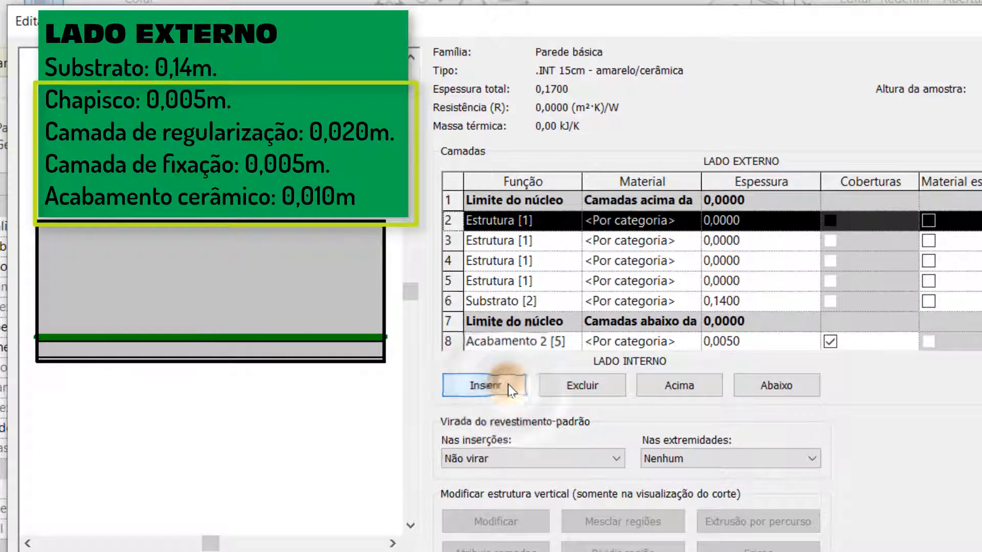
Step: Move the four new Estrutura [1] layers above the exterior-side core boundary, leaving only the substrate in the core
{"action": "left_click", "coordinate": [676, 387]}
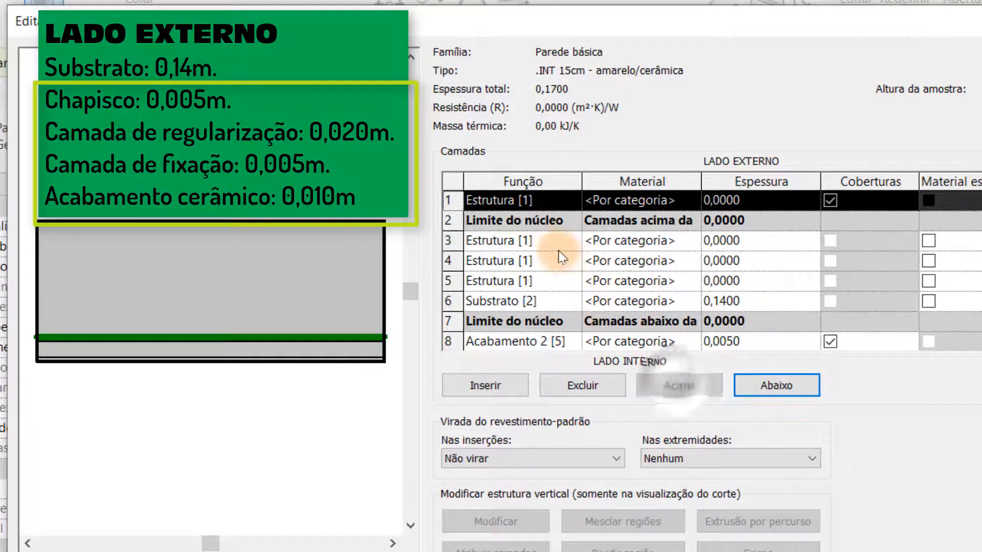
{"action": "left_click", "coordinate": [558, 242]}
{"action": "left_click", "coordinate": [681, 383]}
{"action": "left_click", "coordinate": [537, 260]}
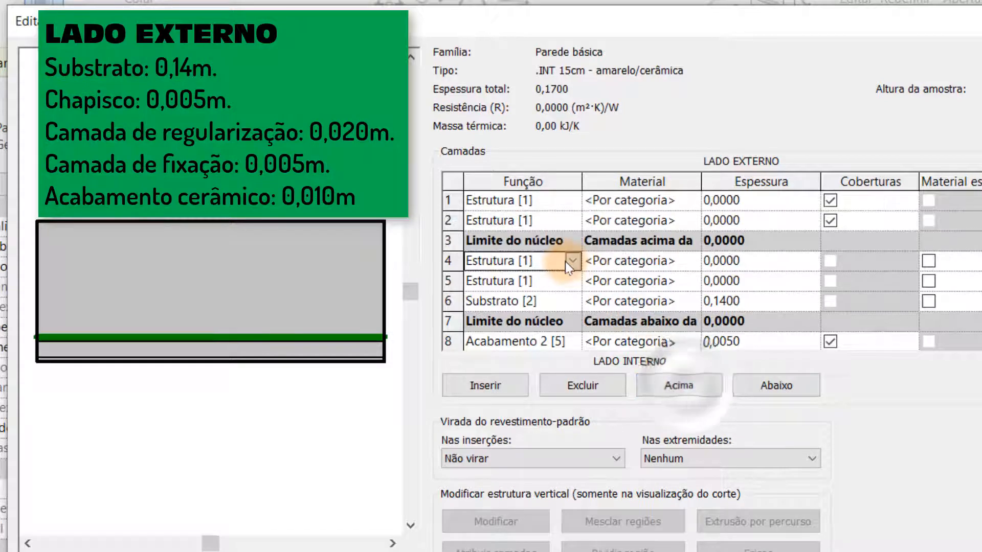
{"action": "left_click", "coordinate": [574, 260]}
{"action": "left_click", "coordinate": [676, 385]}
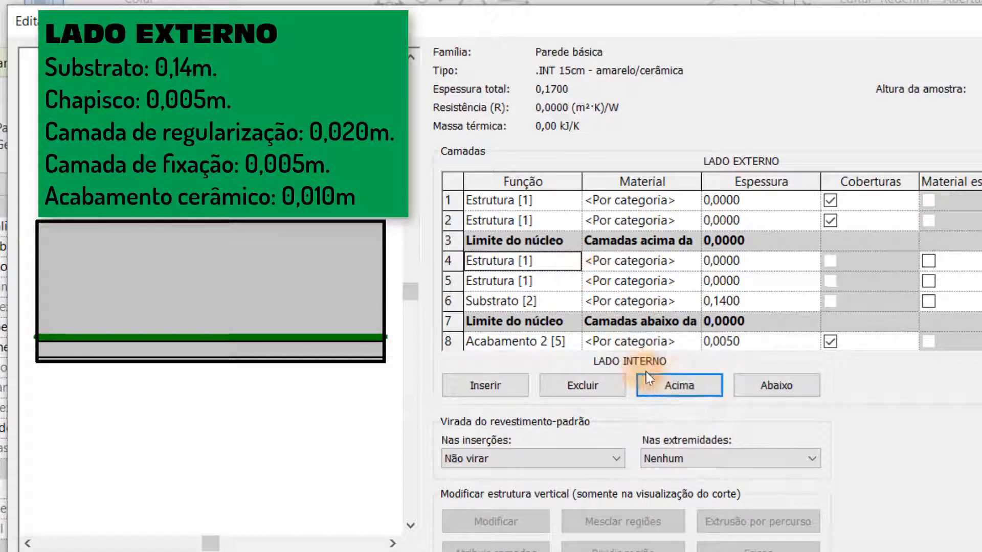
{"action": "left_click", "coordinate": [679, 385]}
{"action": "left_click", "coordinate": [562, 282]}
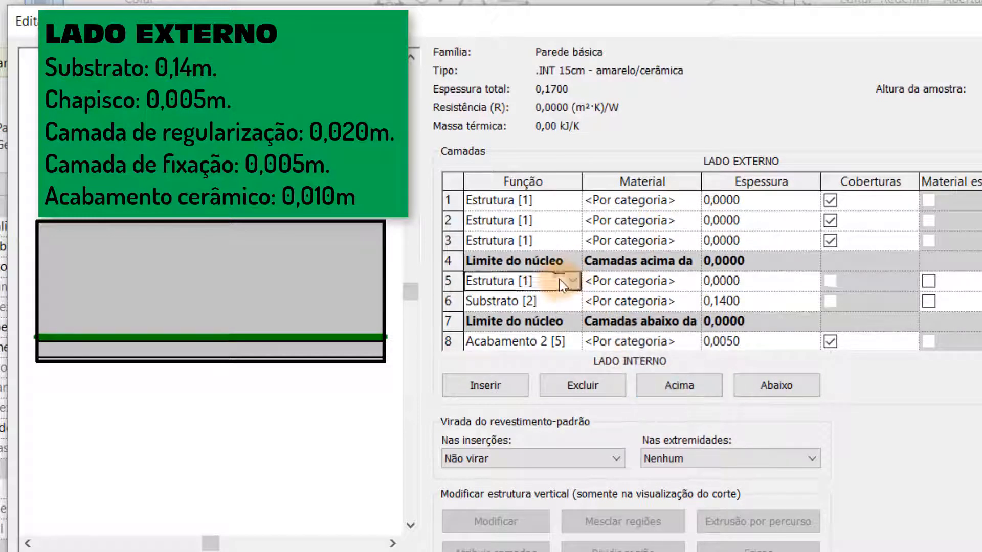
{"action": "left_click", "coordinate": [672, 383]}
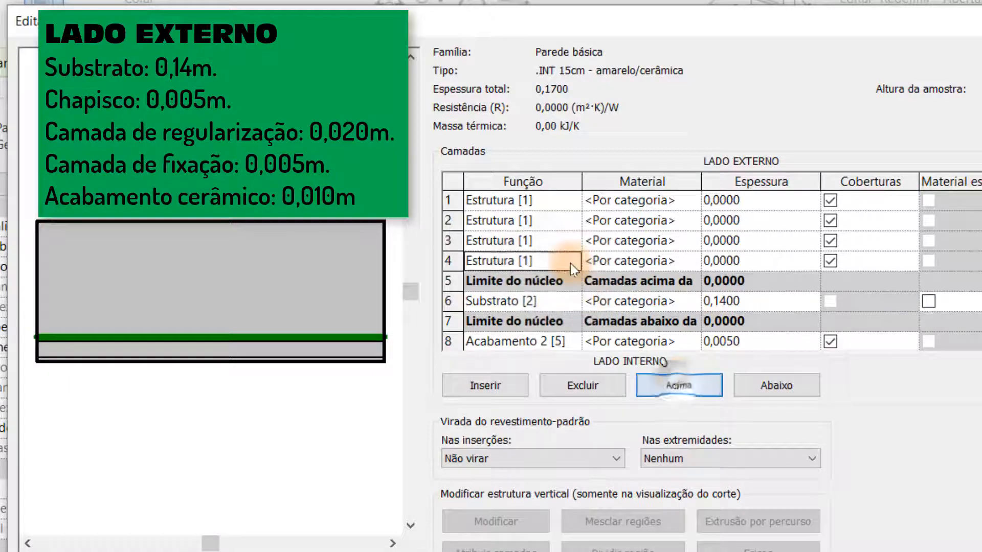
Step: Set the four exterior layers' function to Acabamento 1 [4] and their thicknesses to 0,01, 0,005, 0,02 and 0,0005, from the outside inward
{"action": "left_click", "coordinate": [569, 198]}
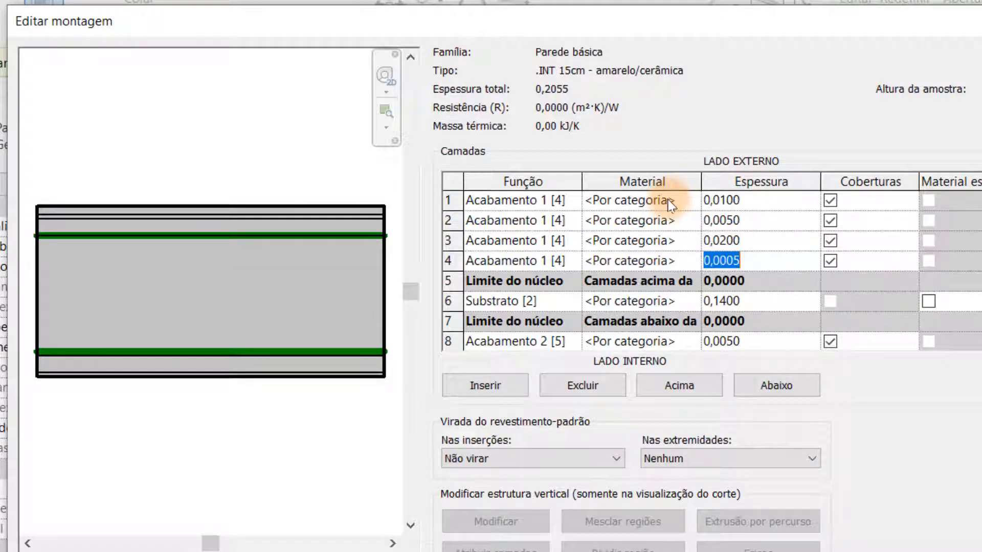
Step: Find the material Azulejo cerâmico by searching for "cerâmi" and assign it to the outermost exterior finish layer
{"action": "left_click", "coordinate": [655, 202]}
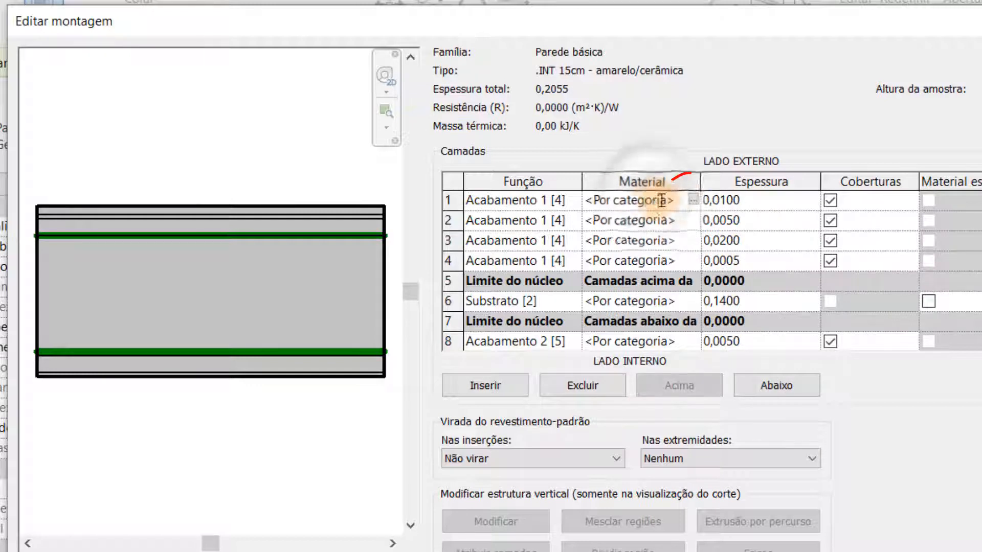
{"action": "left_click", "coordinate": [693, 200]}
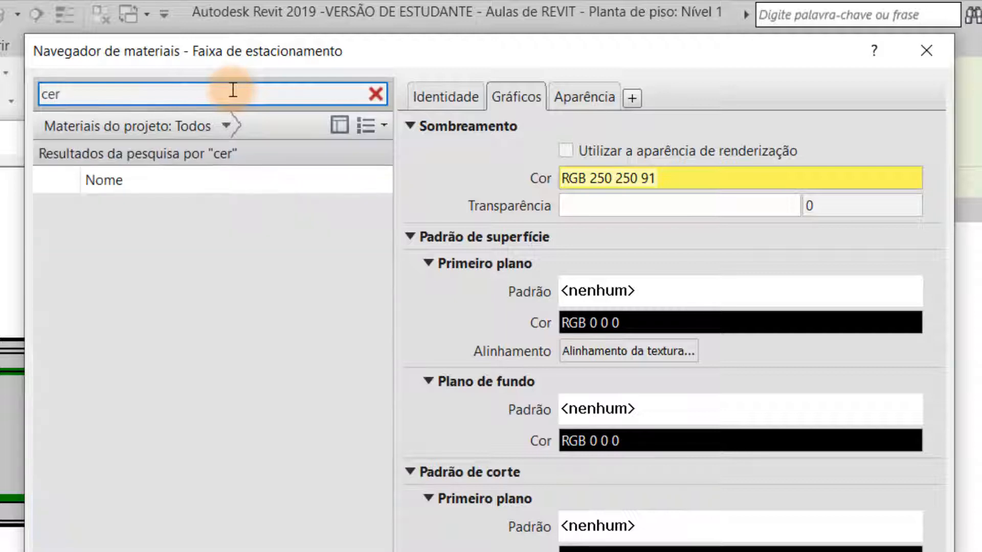
{"action": "type", "text": "âmi"}
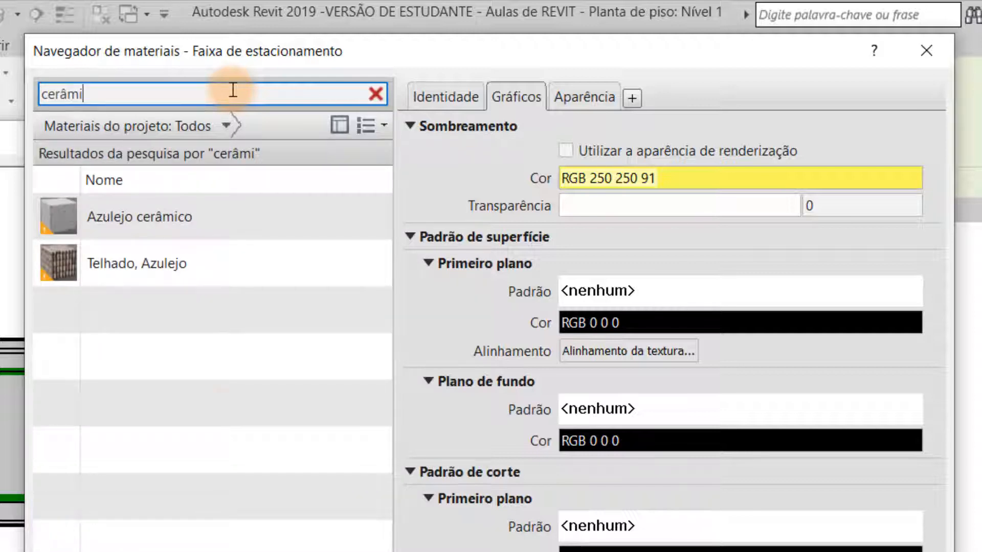
{"action": "left_click", "coordinate": [213, 222]}
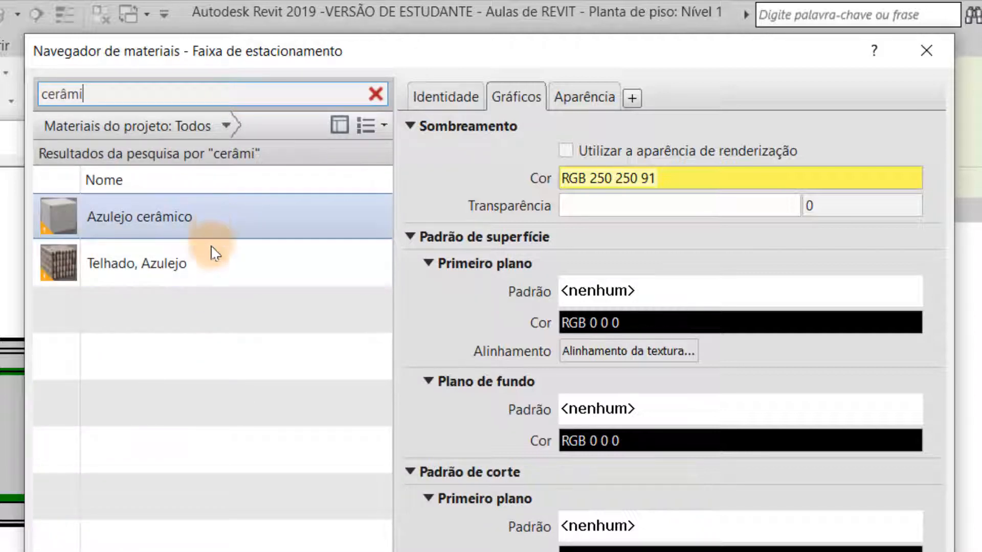
{"action": "left_click", "coordinate": [213, 253]}
{"action": "left_click", "coordinate": [206, 226]}
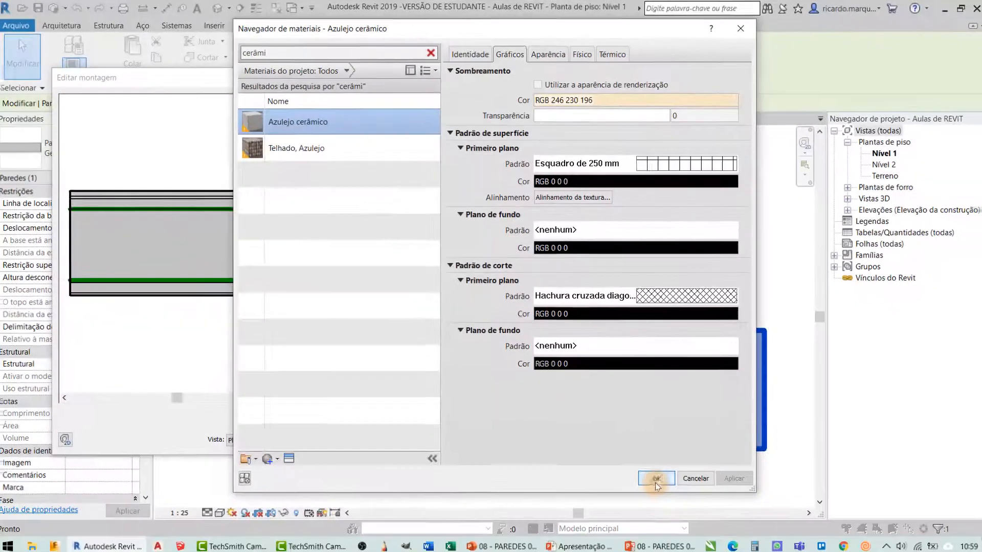
{"action": "left_click", "coordinate": [656, 480]}
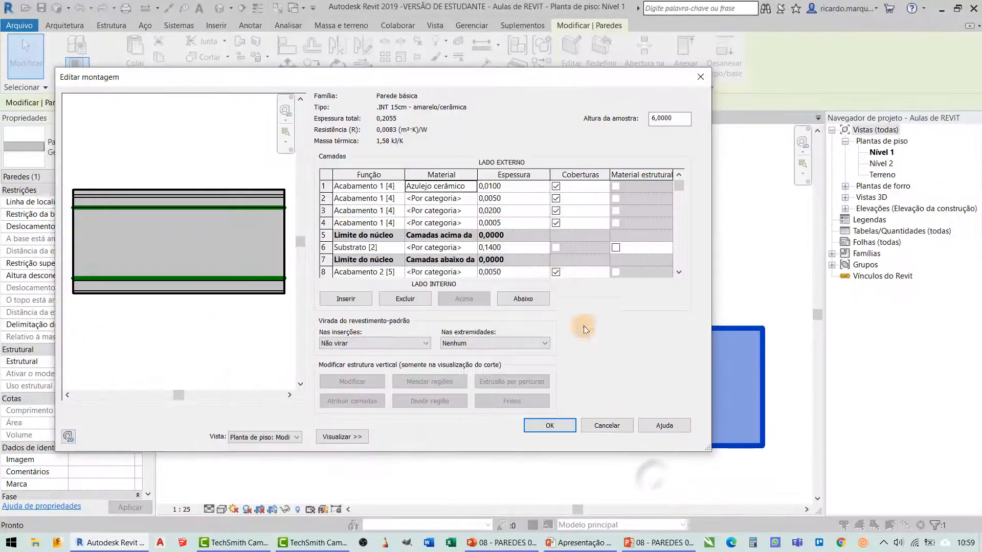
Step: Find the material Tijolo, Comum by searching for "tijolo" and assign it to the Substrato [2] core layer
{"action": "left_click", "coordinate": [467, 247]}
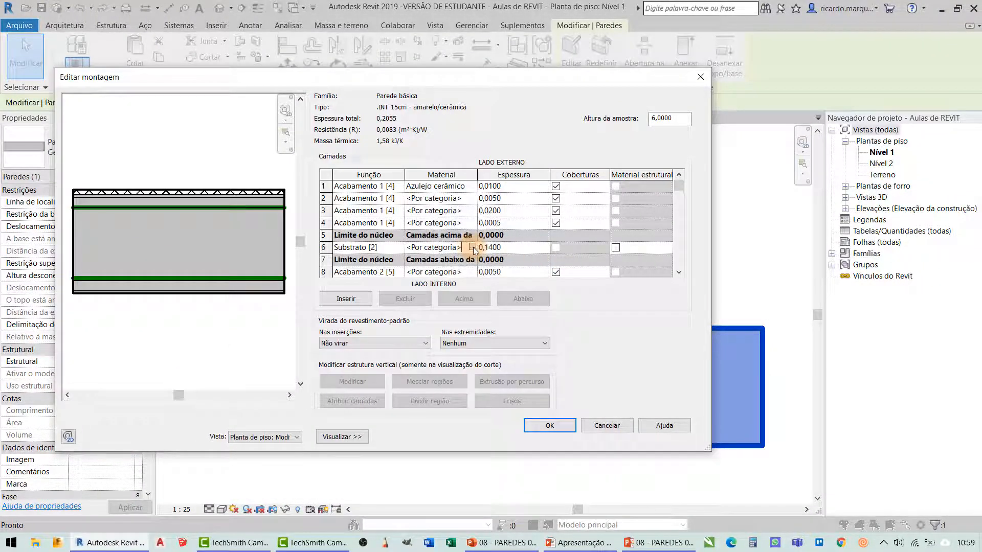
{"action": "left_click", "coordinate": [472, 247]}
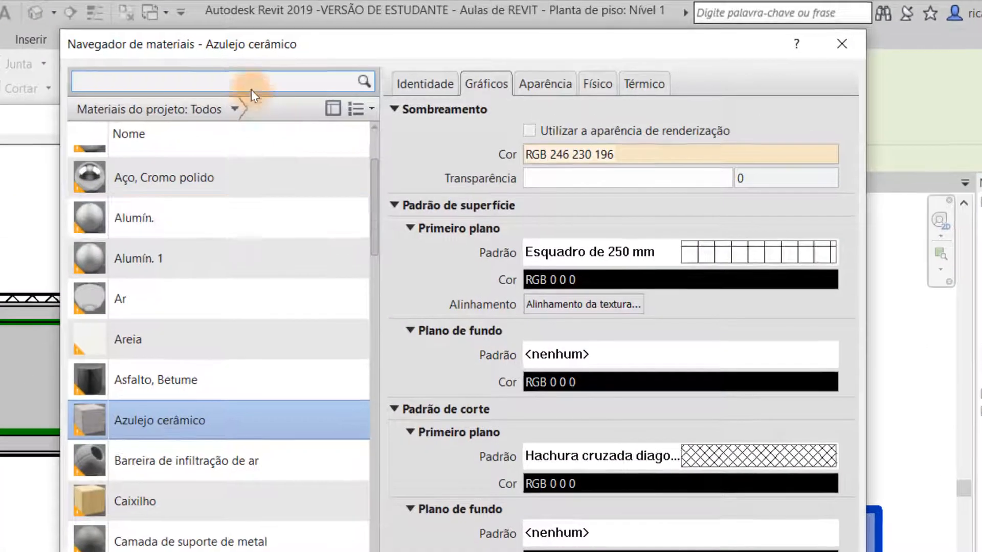
{"action": "left_click", "coordinate": [251, 82]}
{"action": "type", "text": "tijolo"}
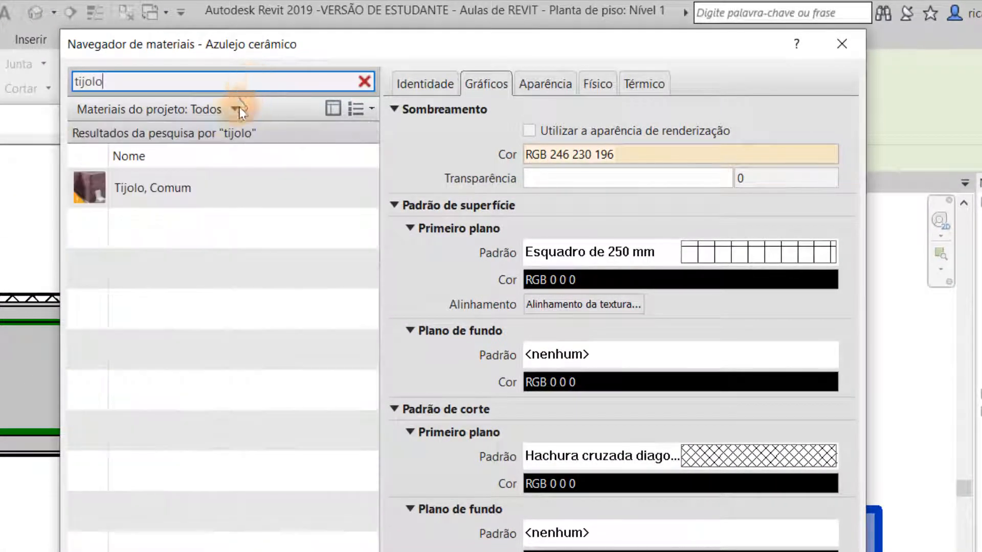
{"action": "left_click", "coordinate": [211, 195]}
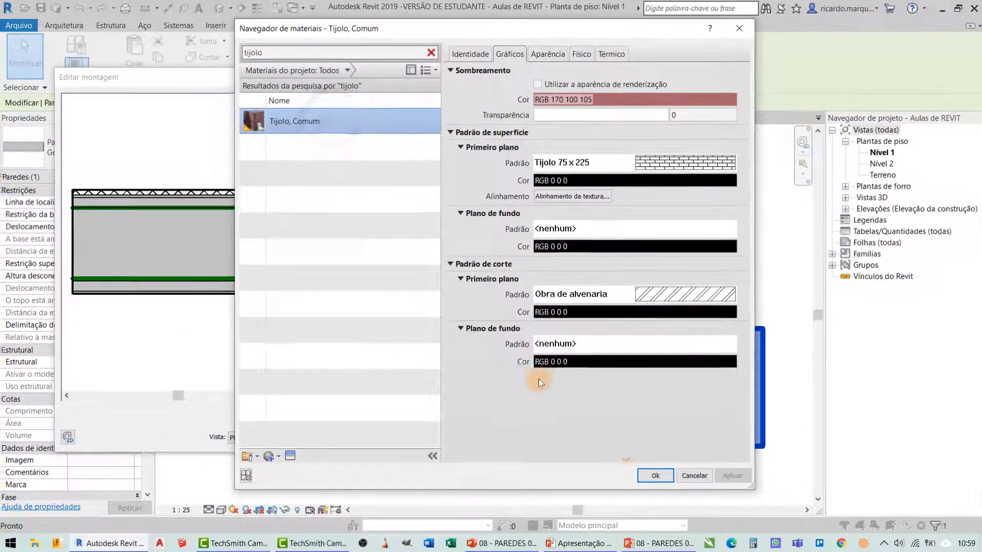
{"action": "left_click", "coordinate": [655, 476]}
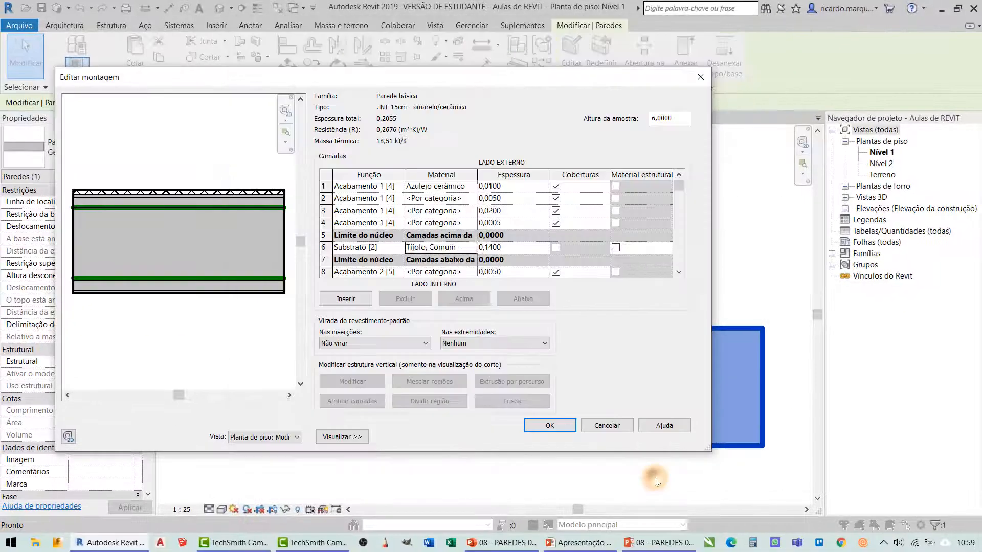
Step: Search the materials for "pintura" and assign Faixa de estacionamento to the innermost interior finish layer
{"action": "scroll", "coordinate": [452, 225], "scroll_direction": "down", "scroll_amount": 2}
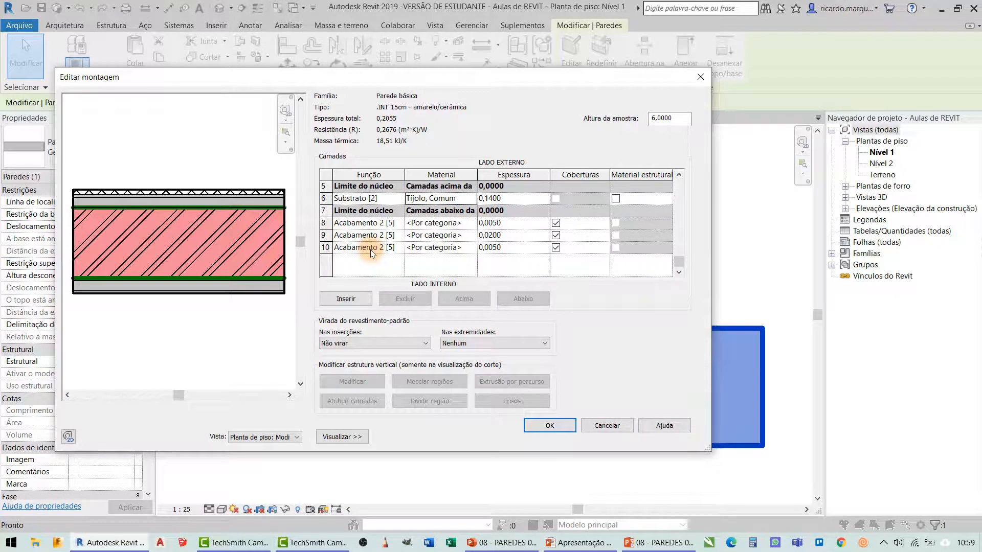
{"action": "left_click", "coordinate": [460, 249]}
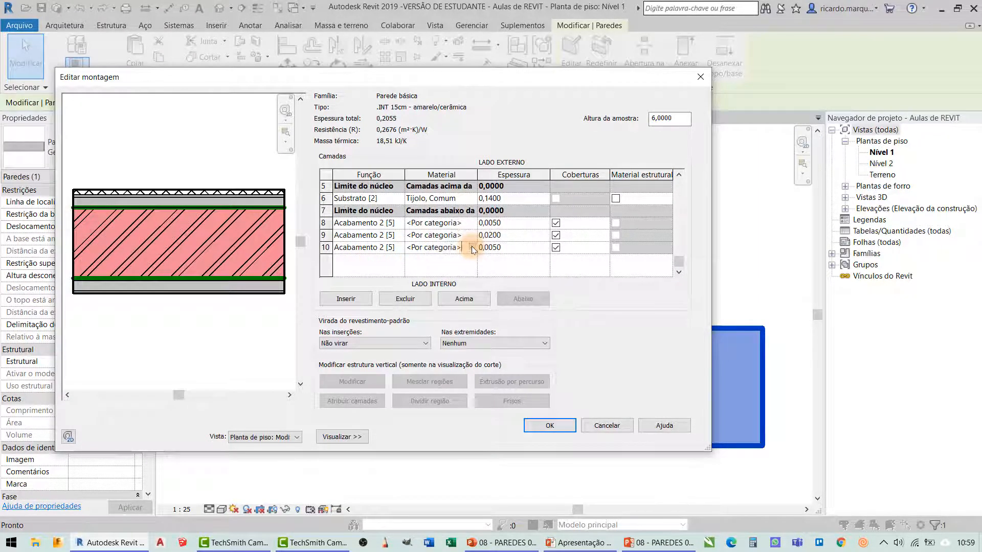
{"action": "left_click", "coordinate": [471, 247]}
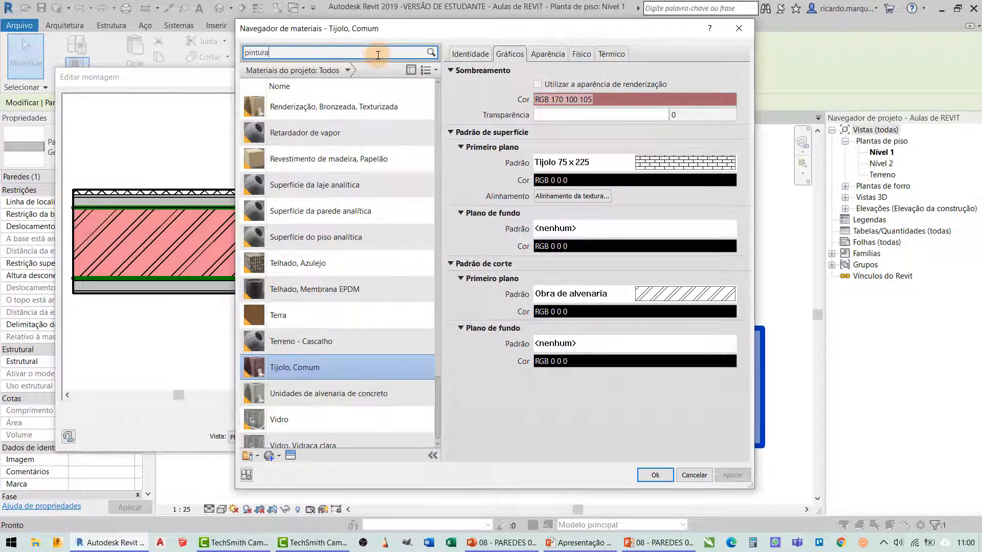
{"action": "left_click", "coordinate": [335, 164]}
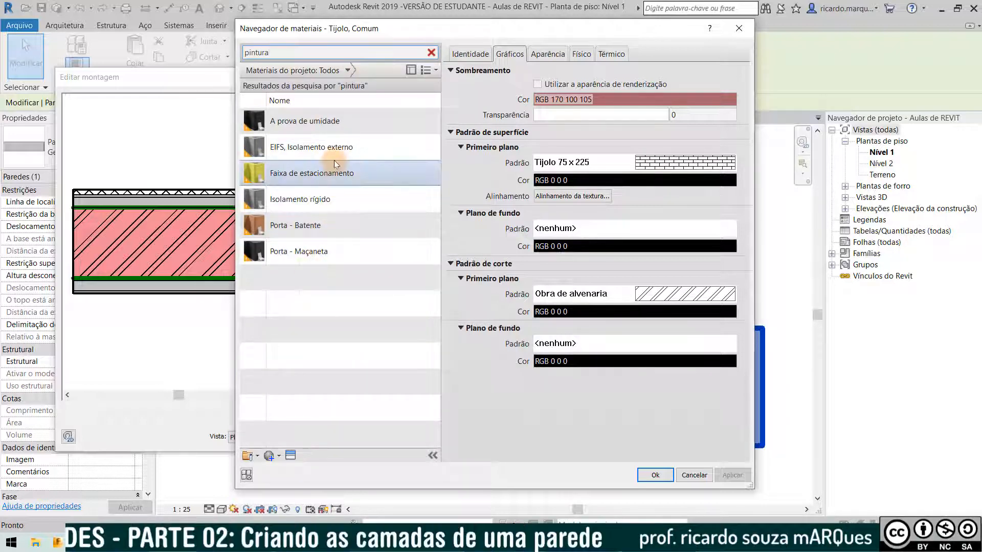
{"action": "left_click", "coordinate": [663, 477]}
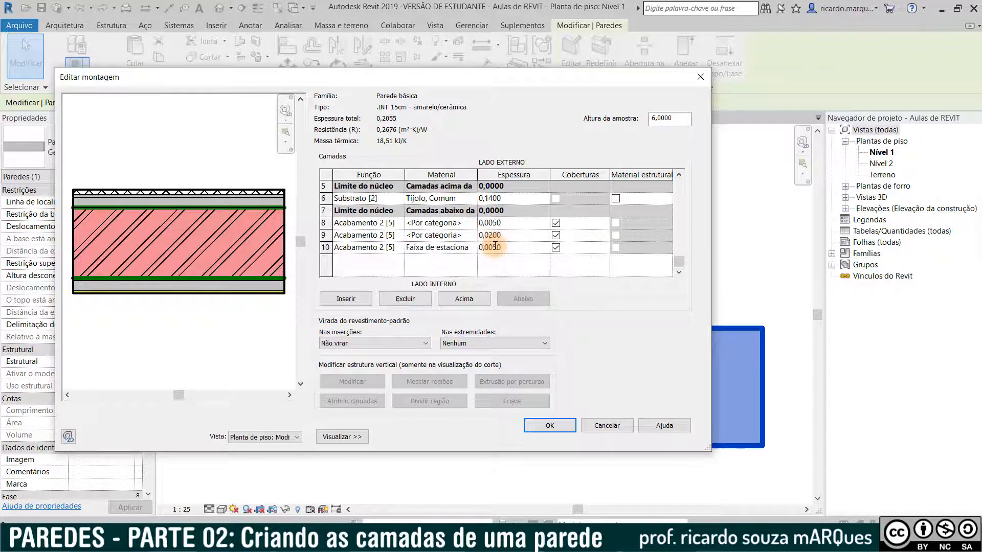
Step: Try a thickness of 0,05 on the innermost interior finish layer and restore it to 0,005
{"action": "key", "text": "Tab"}
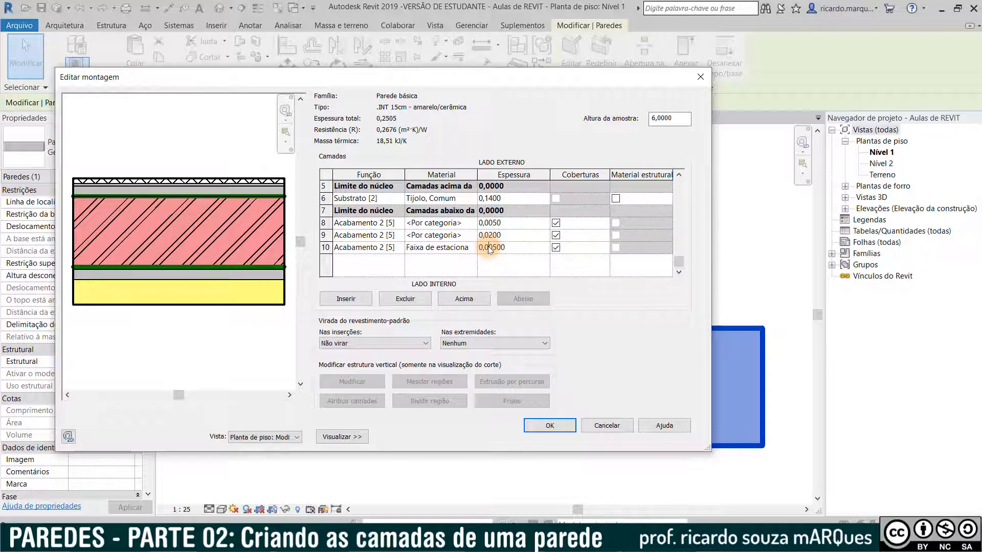
{"action": "type", "text": "0"}
{"action": "key", "text": "Tab"}
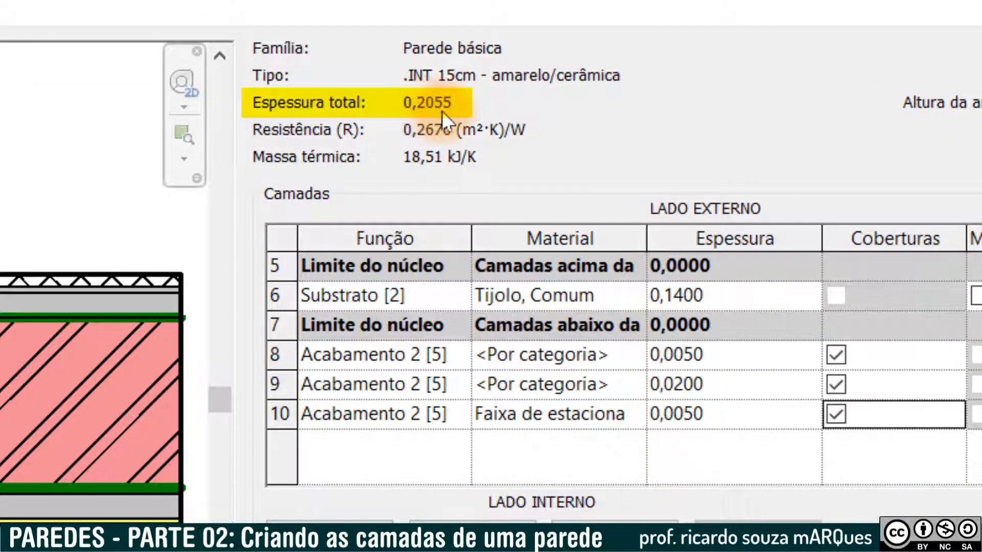
Step: Set the thickness of the Substrato [2] core layer to 0,09 and of the fourth exterior finish layer to 0,005, and accept the assembly
{"action": "left_click", "coordinate": [726, 291]}
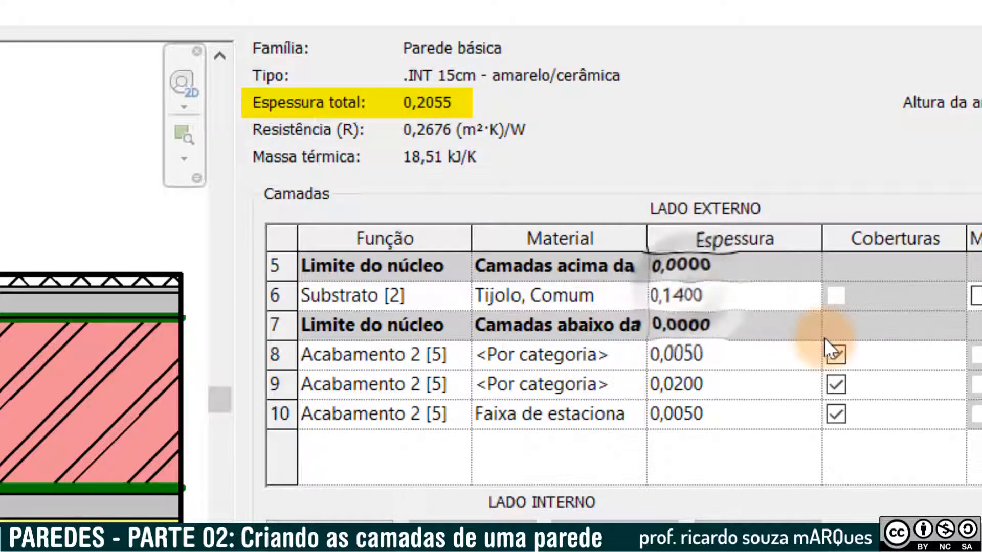
{"action": "type", "text": "0,100"}
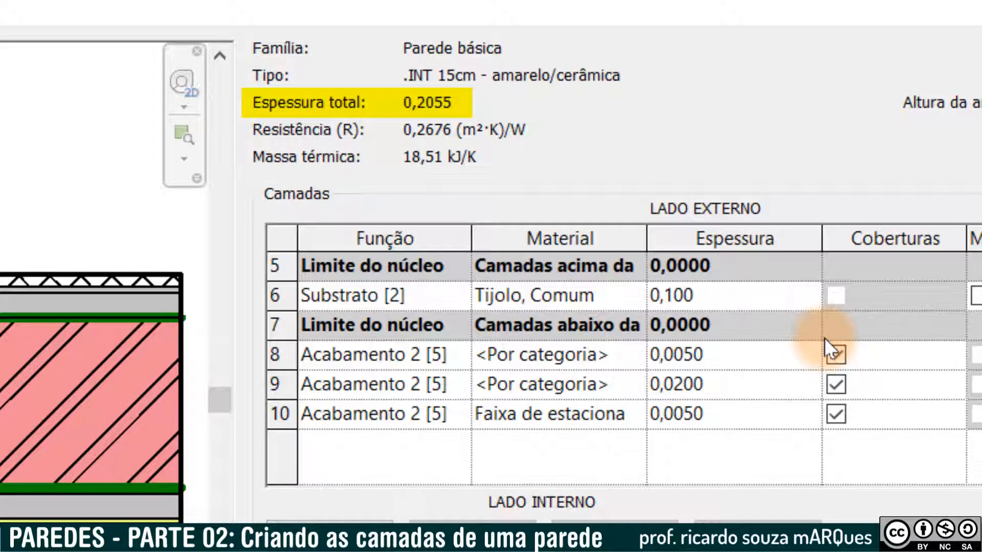
{"action": "key", "text": "Return"}
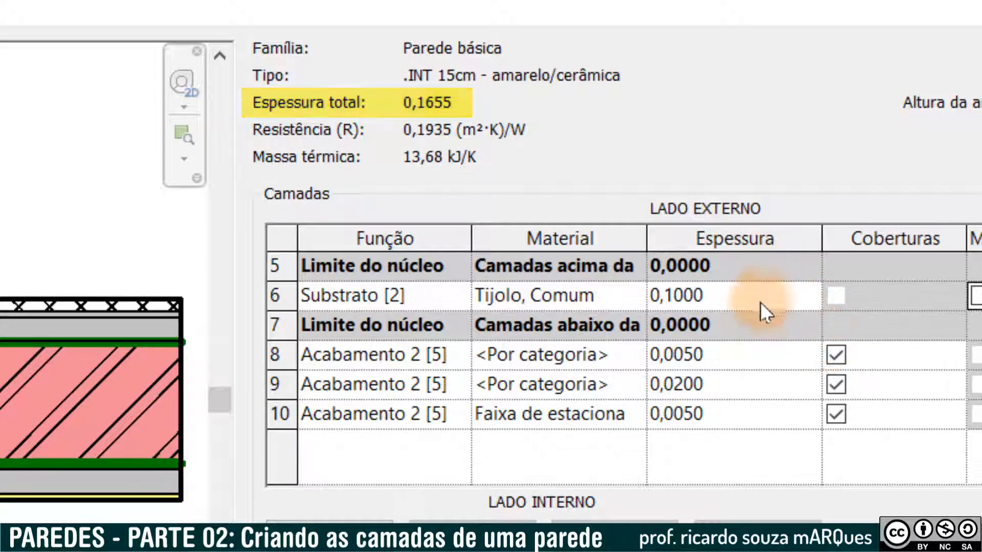
{"action": "left_click", "coordinate": [699, 296]}
{"action": "left_click_drag", "start_coordinate": [674, 289], "coordinate": [763, 304]}
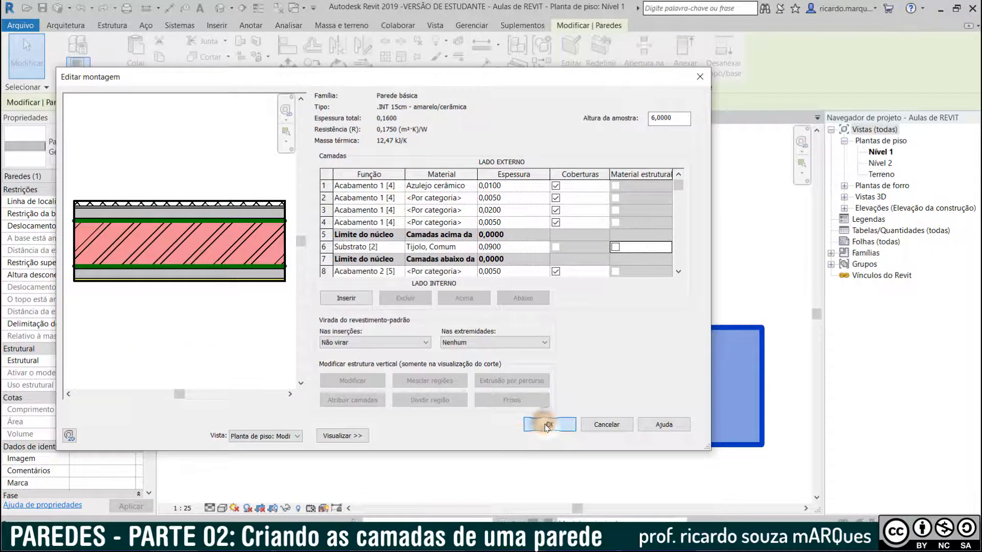
{"action": "left_click", "coordinate": [546, 424]}
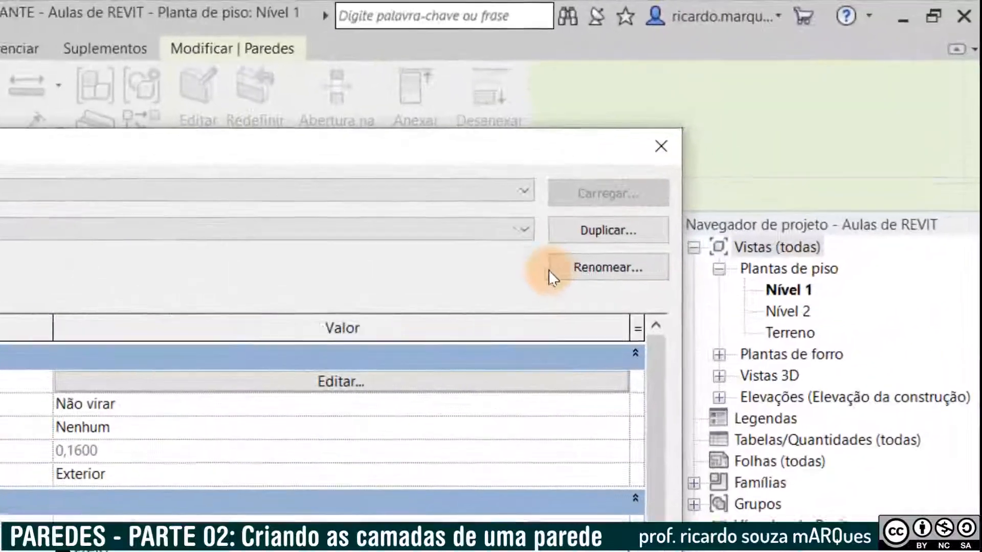
Step: Rename the wall type as .INT 16cm - amarelo/cerâmica and make the type properties dialog narrower and fully visible
{"action": "left_click", "coordinate": [555, 274]}
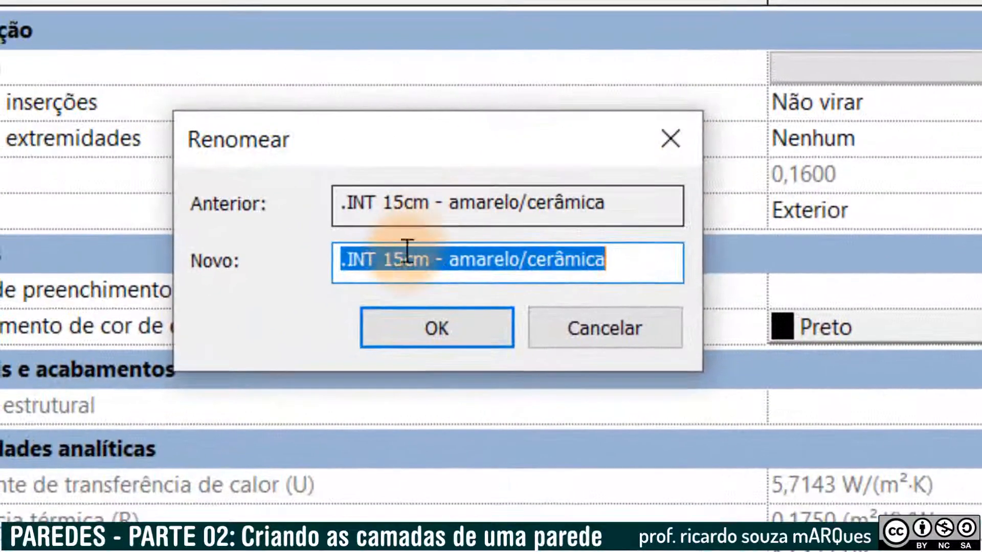
{"action": "left_click", "coordinate": [401, 256]}
{"action": "key", "text": "shift+Left"}
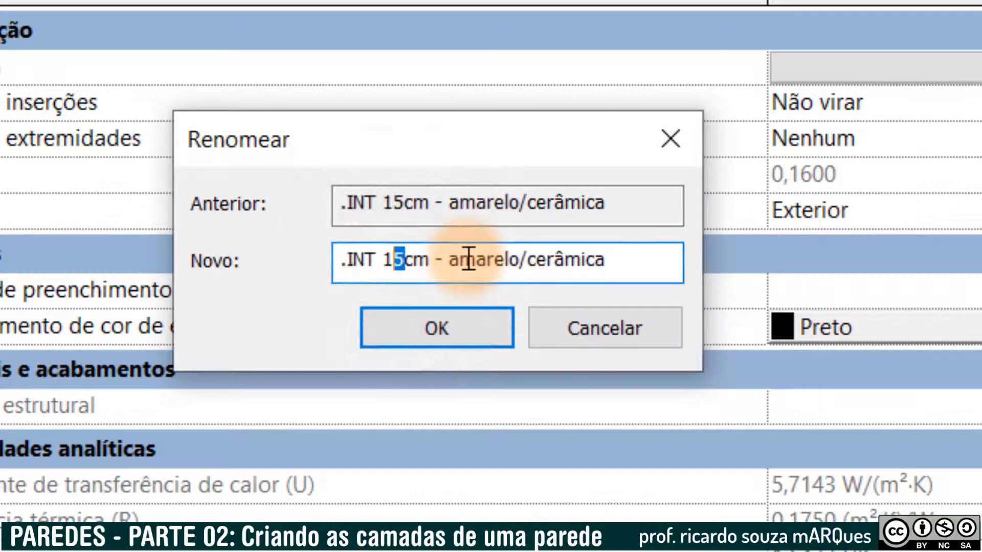
{"action": "left_click", "coordinate": [430, 330]}
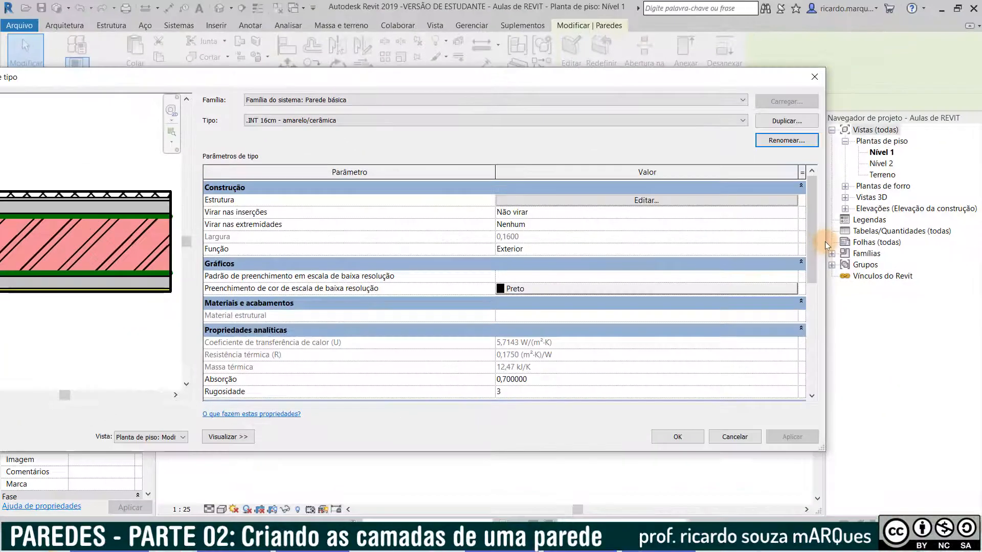
{"action": "left_click_drag", "start_coordinate": [827, 241], "coordinate": [624, 233]}
{"action": "left_click_drag", "start_coordinate": [390, 77], "coordinate": [579, 71]}
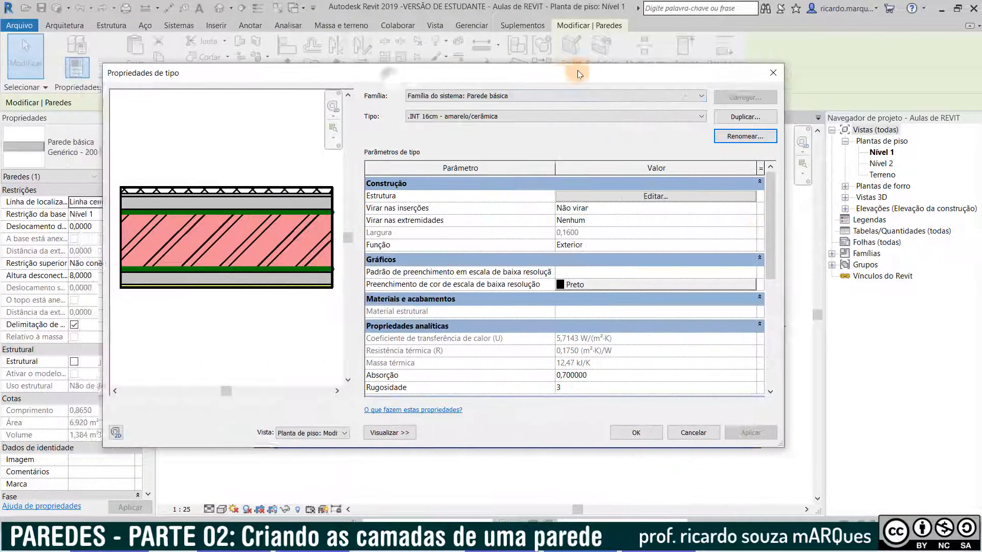
{"action": "left_click", "coordinate": [664, 430]}
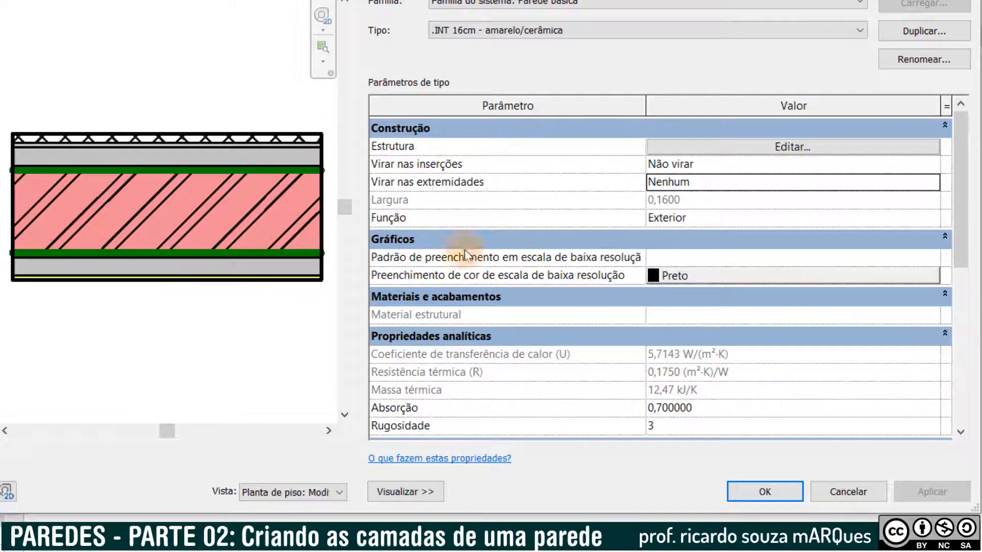
Step: Set the wall type's Virar nas extremidades option to Exterior and apply it to the preview
{"action": "left_click", "coordinate": [920, 182]}
{"action": "left_click", "coordinate": [928, 180]}
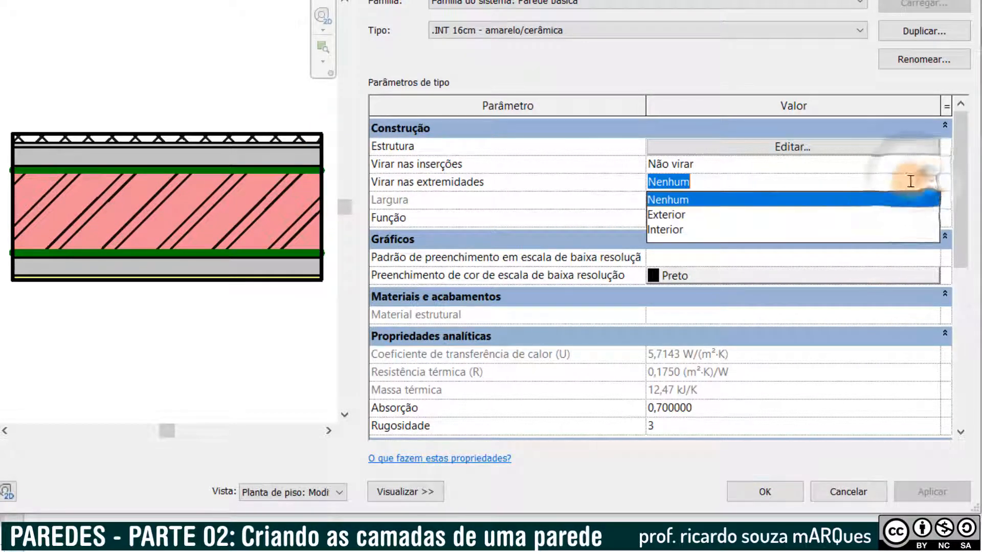
{"action": "left_click", "coordinate": [697, 215]}
{"action": "left_click", "coordinate": [932, 492]}
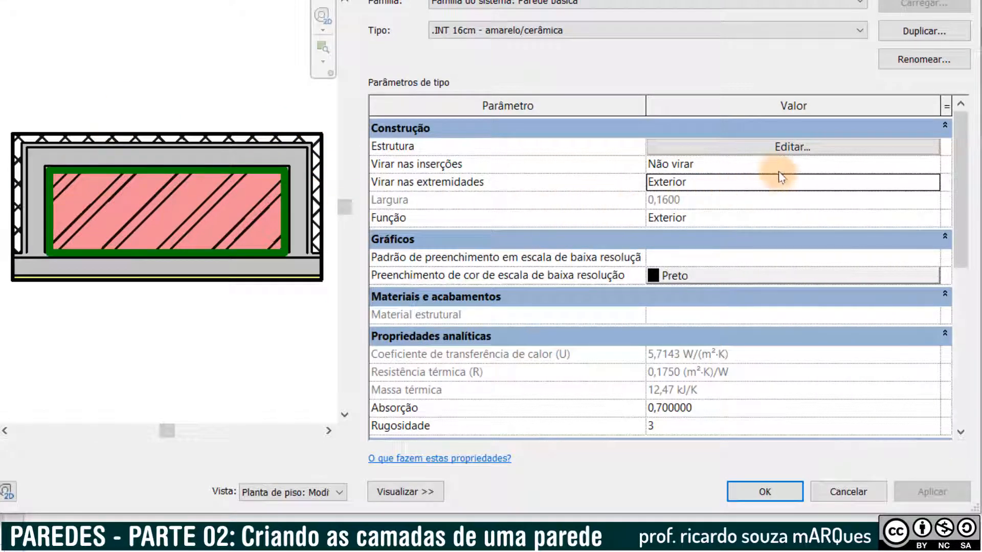
Step: Set the wall type's Virar nas inserções to Exterior and Virar nas extremidades to Interior, accept the type properties and deselect the wall
{"action": "left_click", "coordinate": [811, 171]}
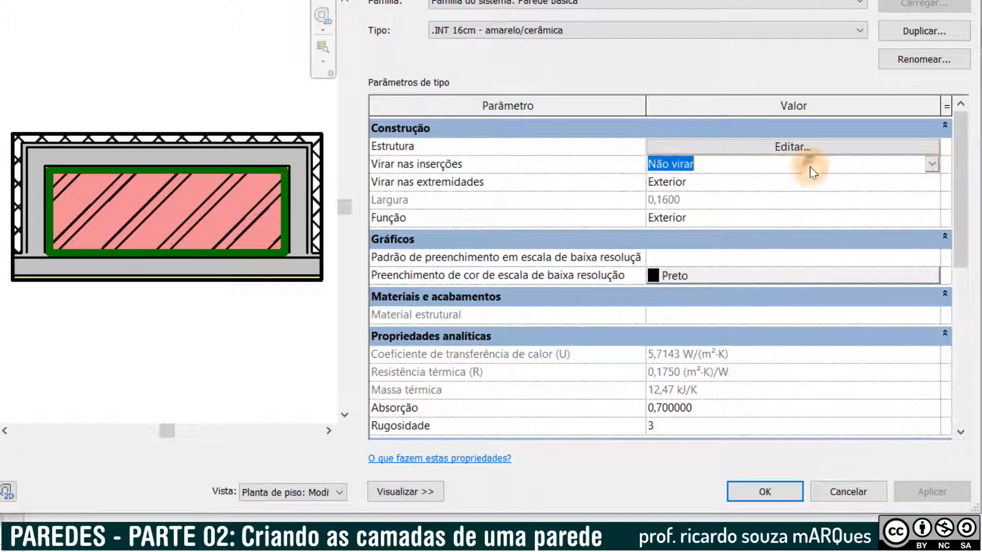
{"action": "left_click", "coordinate": [932, 164]}
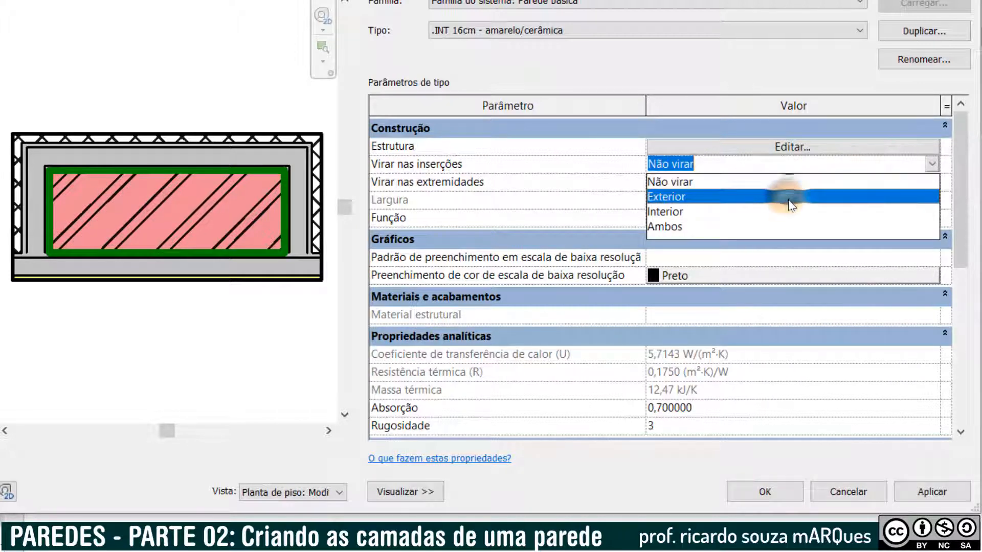
{"action": "left_click", "coordinate": [785, 197]}
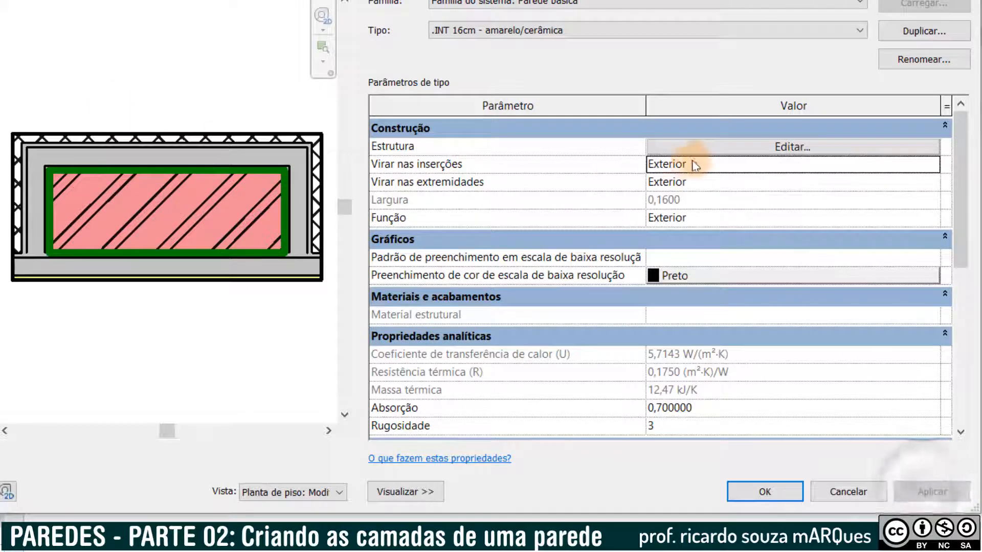
{"action": "left_click", "coordinate": [711, 182]}
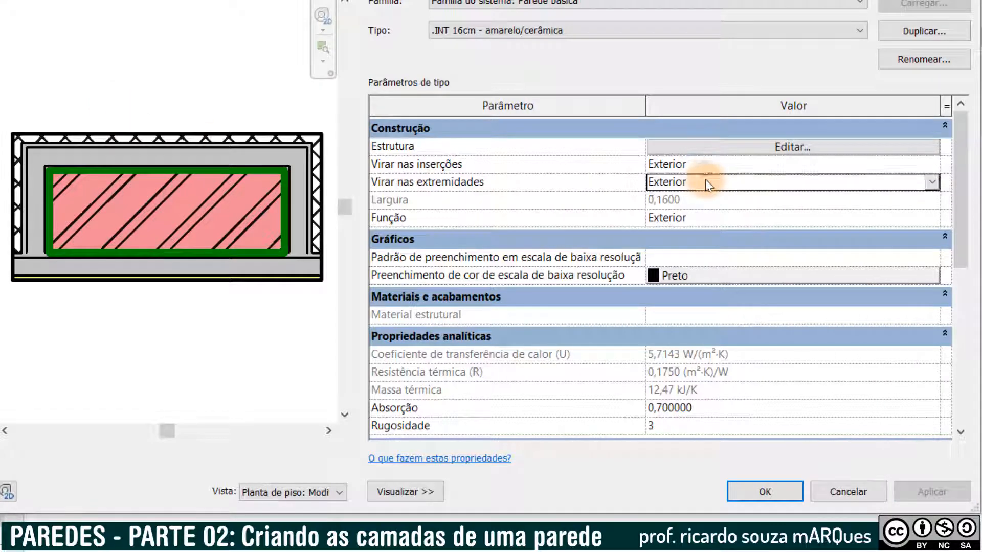
{"action": "left_click", "coordinate": [932, 182]}
{"action": "left_click", "coordinate": [741, 230]}
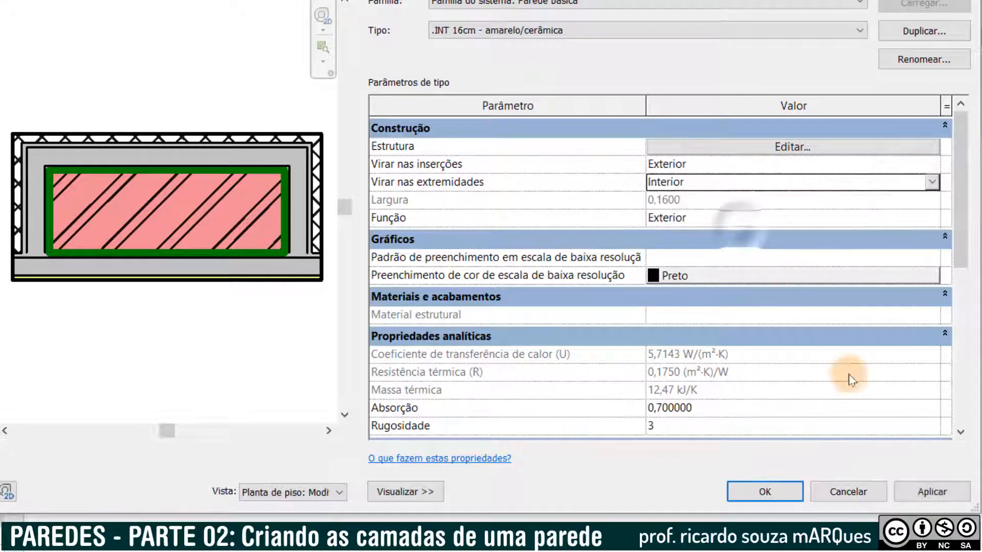
{"action": "left_click", "coordinate": [924, 494]}
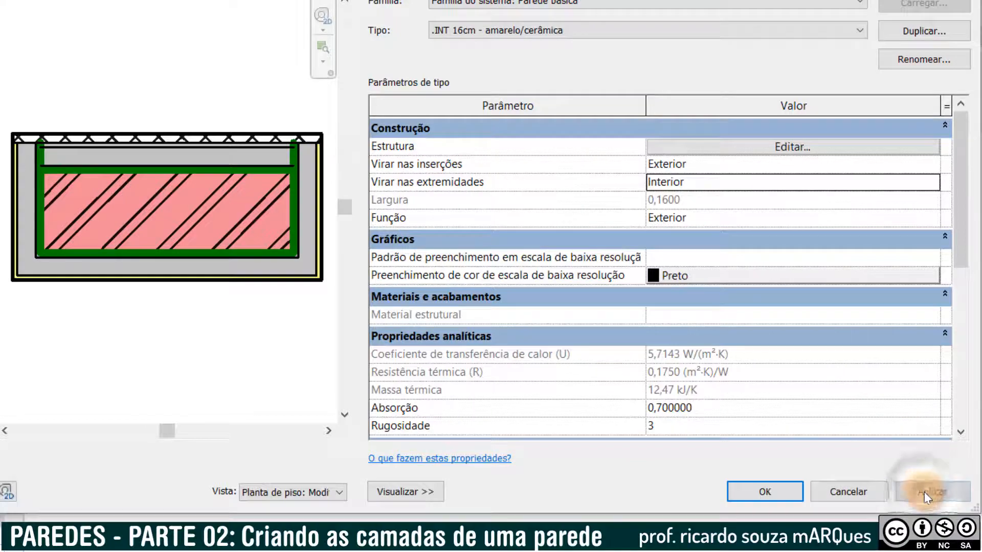
{"action": "left_click", "coordinate": [775, 492]}
{"action": "left_click", "coordinate": [269, 214]}
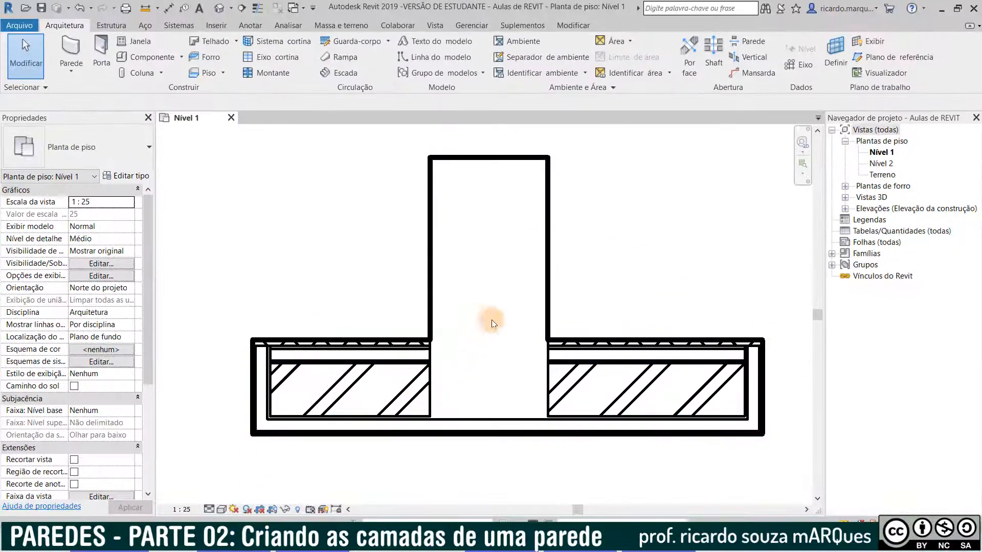
Step: Change the vertical wall in the Nível 1 plan to the type .INT 16cm - amarelo/cerâmica
{"action": "left_click", "coordinate": [548, 230]}
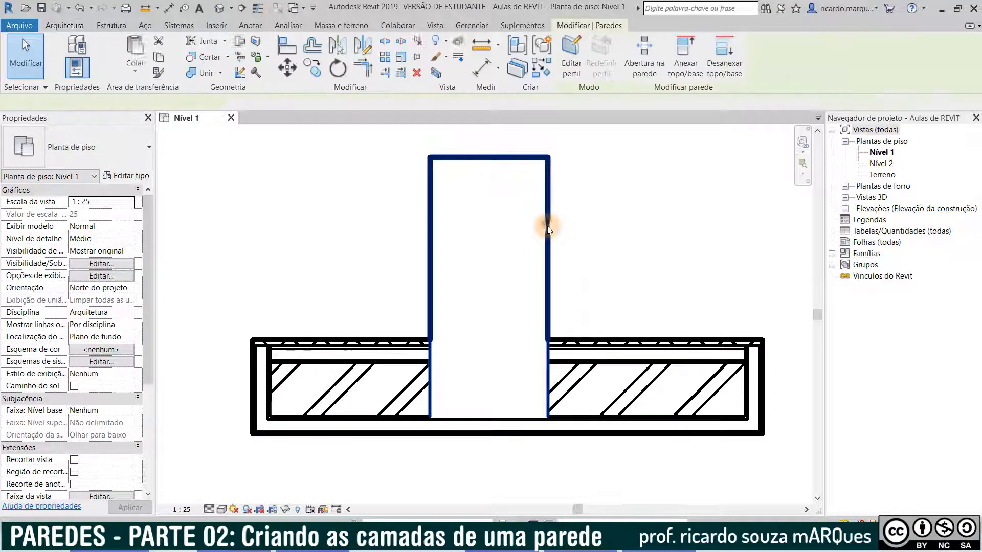
{"action": "left_click", "coordinate": [148, 147]}
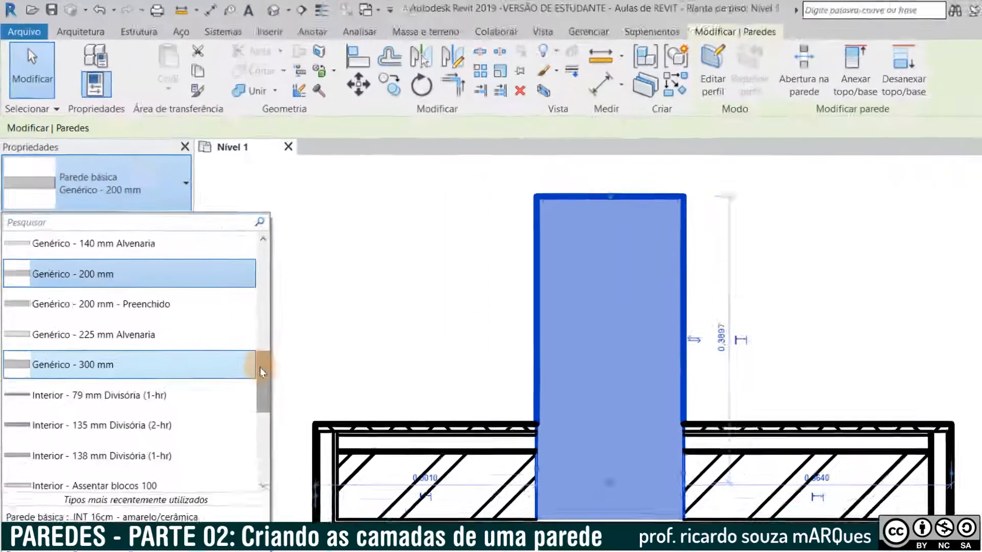
{"action": "left_click_drag", "start_coordinate": [210, 294], "coordinate": [208, 203]}
{"action": "left_click_drag", "start_coordinate": [403, 397], "coordinate": [402, 373]}
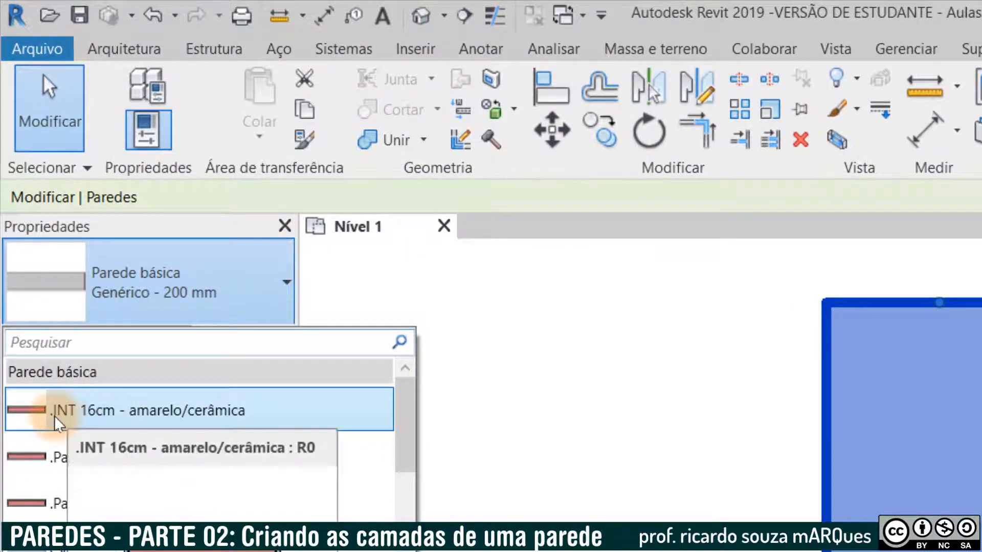
{"action": "left_click", "coordinate": [156, 418]}
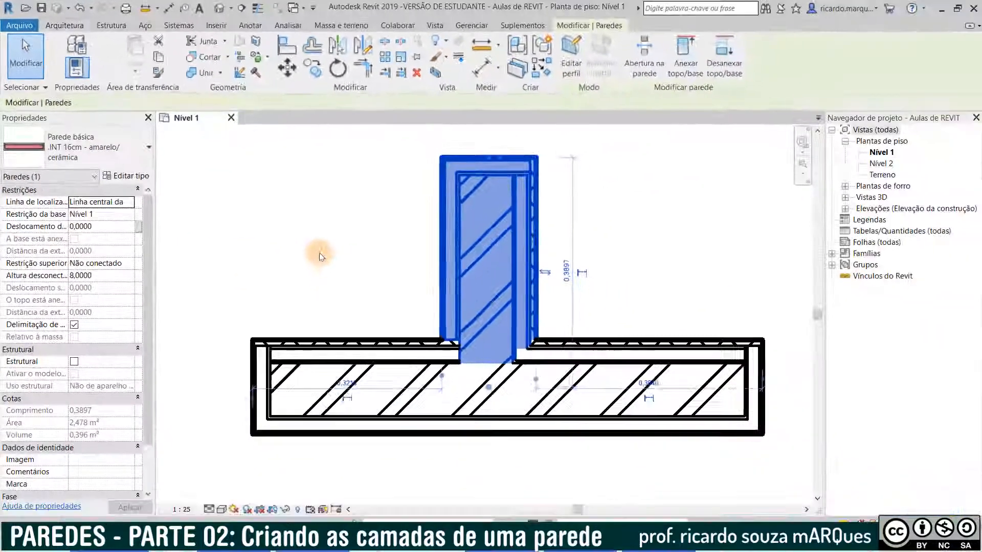
Step: Deselect the wall and show the Nível 1 plan in a colour-shaded visual style, dismissing the project save reminder
{"action": "left_click", "coordinate": [614, 487]}
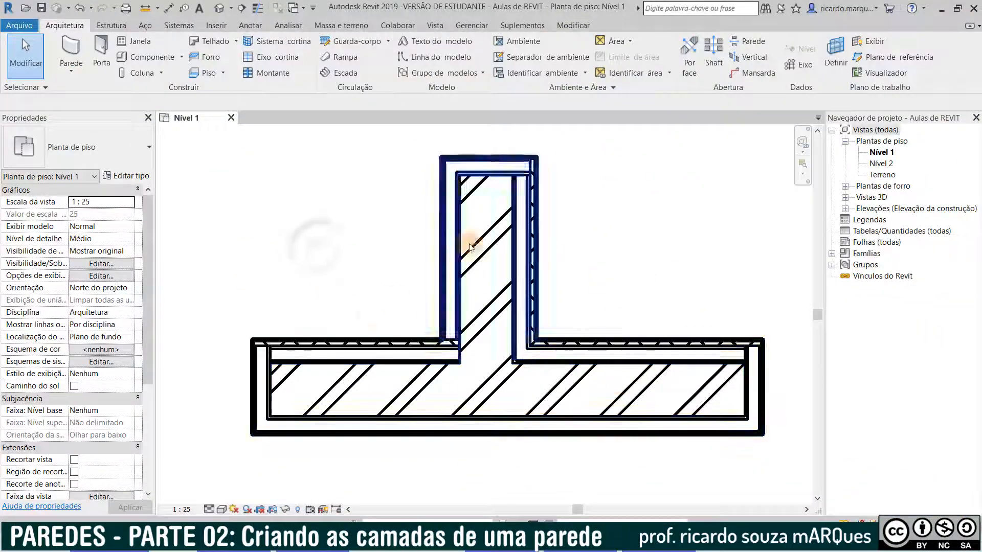
{"action": "left_click", "coordinate": [223, 510]}
{"action": "left_click", "coordinate": [198, 510]}
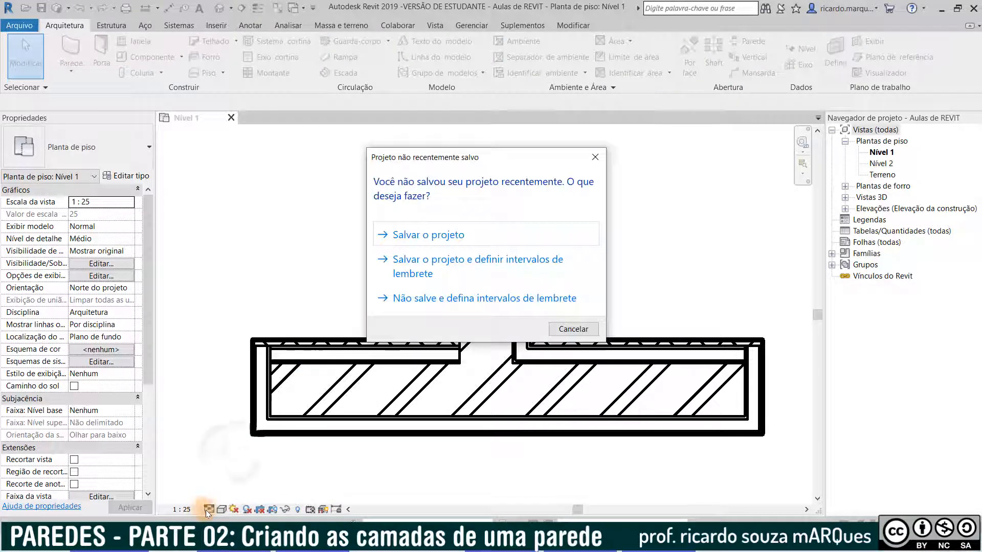
{"action": "left_click", "coordinate": [573, 329]}
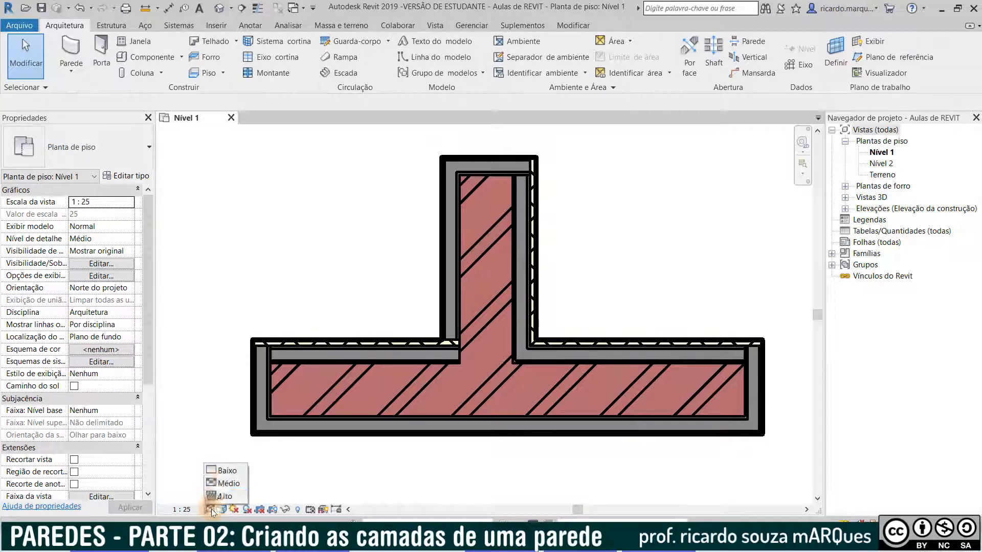
Step: Switch the Nível 1 plan's detail level to Baixo and back to Médio, and toggle the thin-line display
{"action": "left_click", "coordinate": [220, 471]}
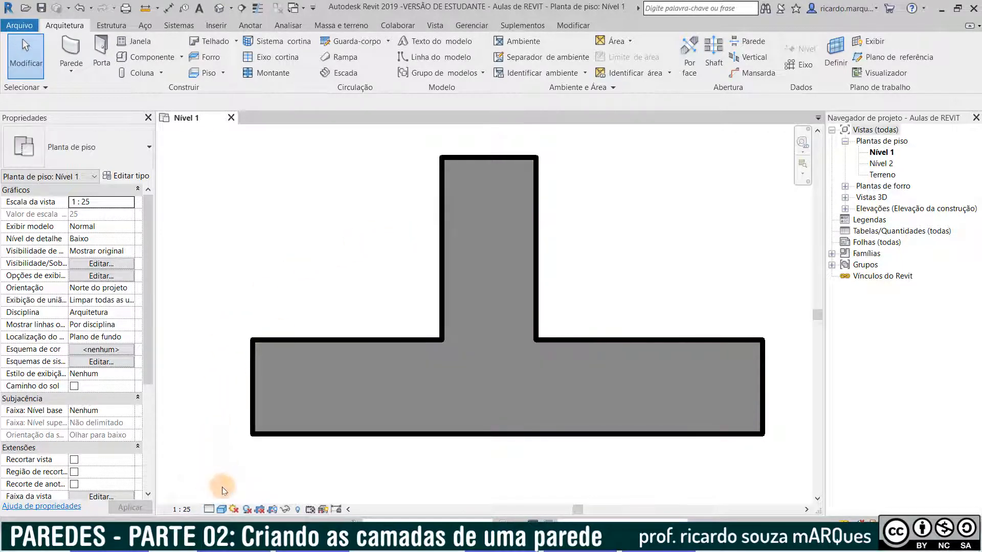
{"action": "left_click", "coordinate": [209, 510]}
{"action": "left_click", "coordinate": [225, 484]}
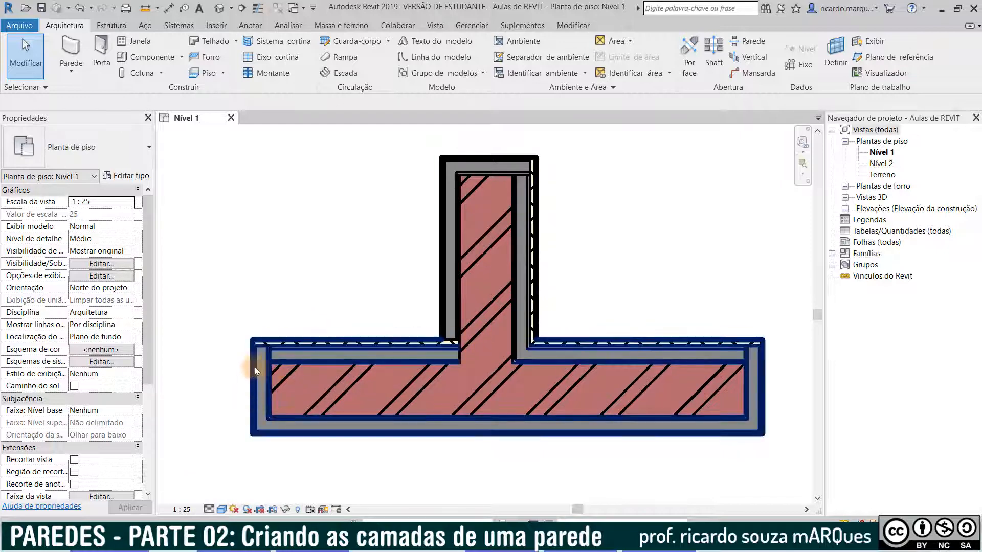
{"action": "key", "text": "t"}
{"action": "key", "text": "l"}
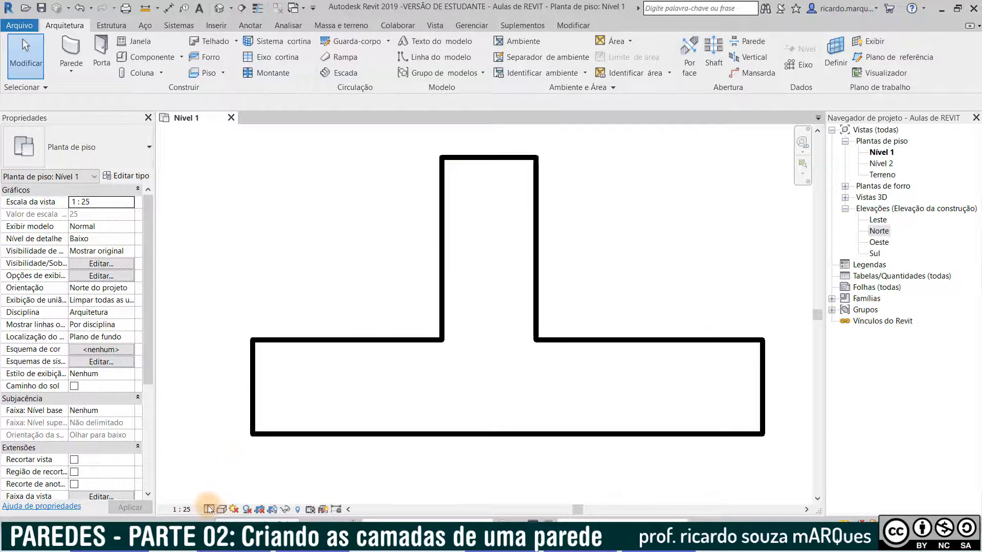
{"action": "left_click", "coordinate": [209, 509]}
{"action": "left_click", "coordinate": [223, 509]}
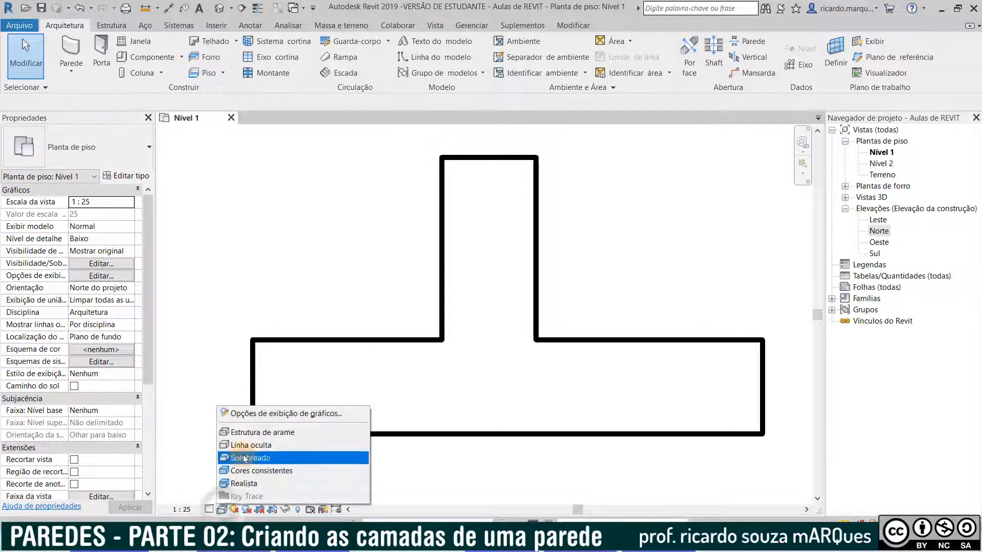
{"action": "left_click", "coordinate": [356, 235]}
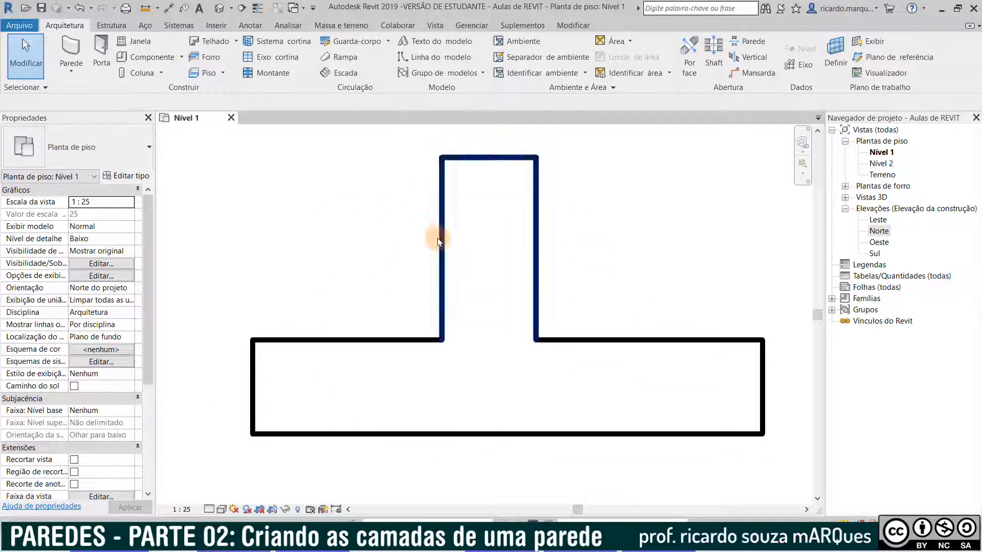
Step: Set the low-resolution fill pattern of the horizontal wall's type to Diagonal descendente 1,5 mm
{"action": "left_click", "coordinate": [346, 341]}
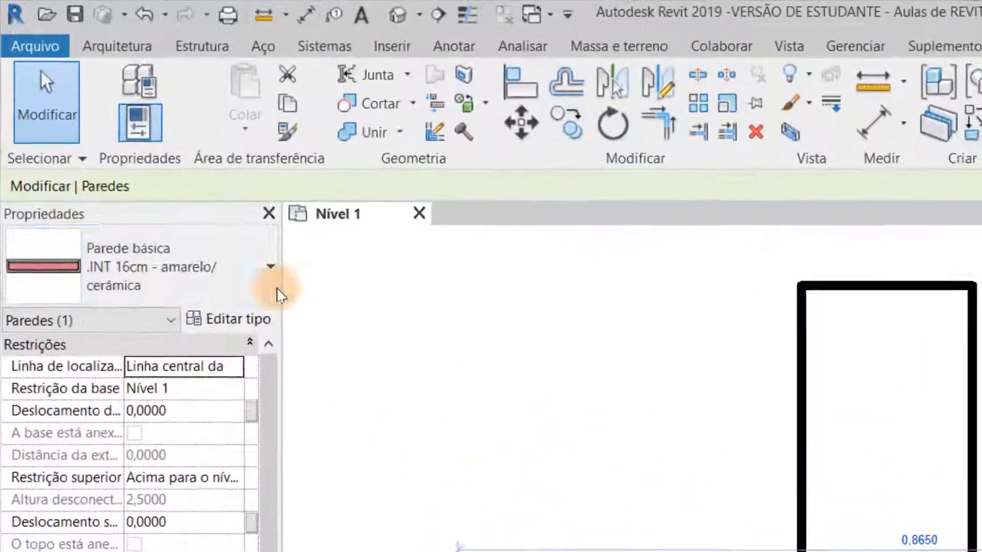
{"action": "left_click", "coordinate": [219, 327]}
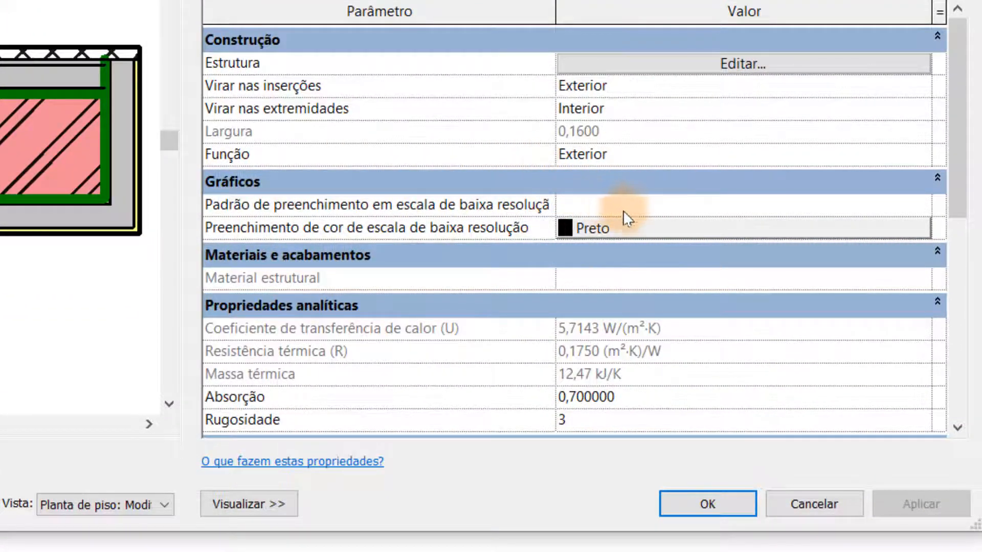
{"action": "left_click", "coordinate": [626, 204]}
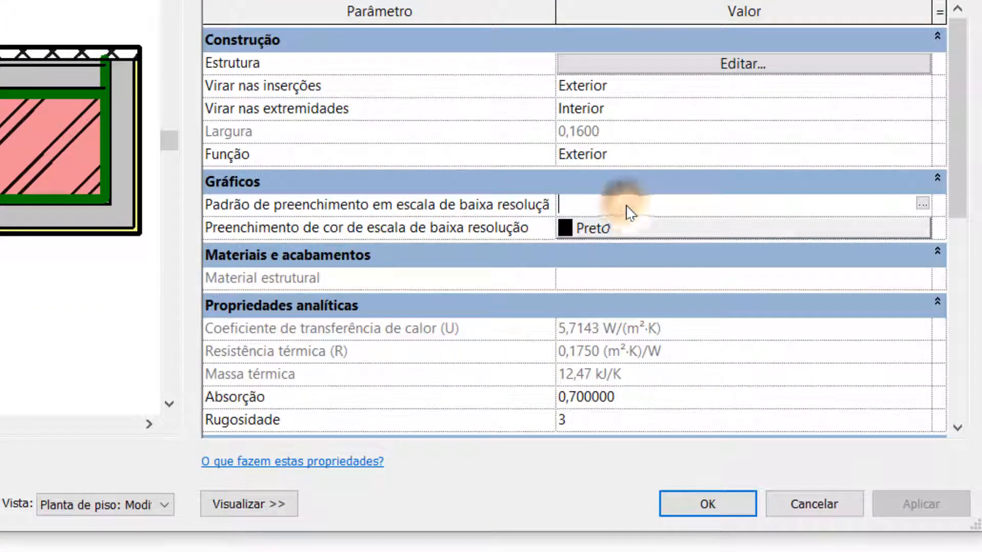
{"action": "left_click", "coordinate": [923, 203]}
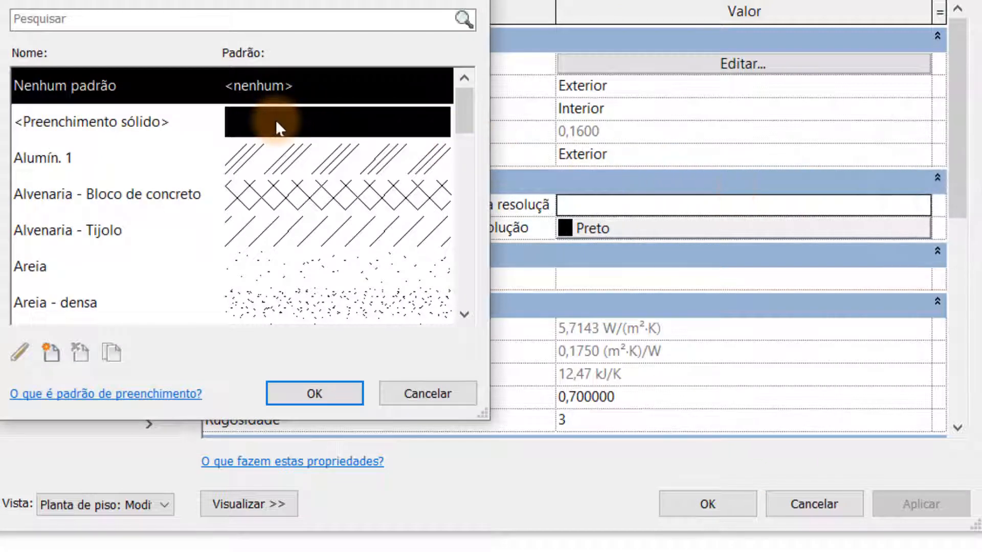
{"action": "left_click_drag", "start_coordinate": [456, 131], "coordinate": [462, 176]}
{"action": "left_click", "coordinate": [318, 303]}
{"action": "left_click", "coordinate": [313, 394]}
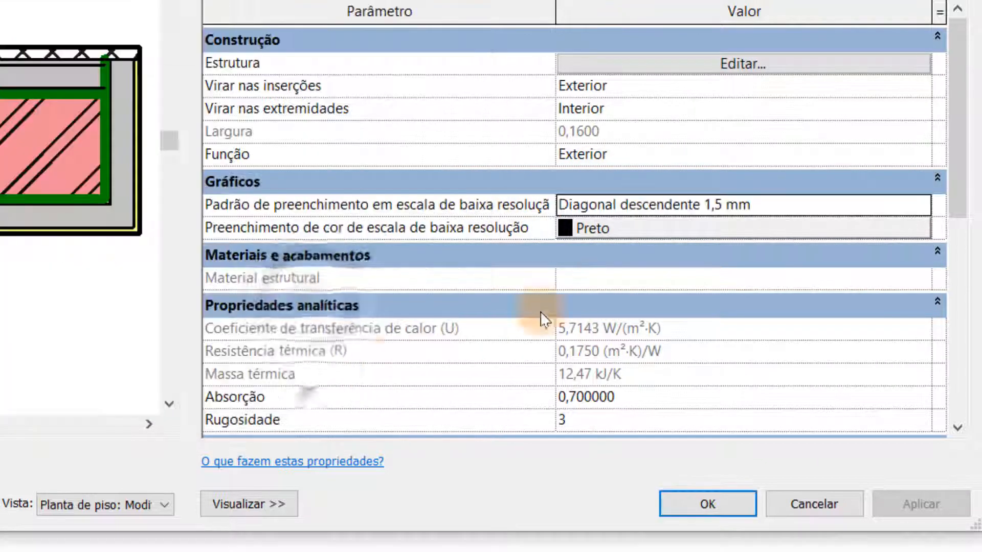
Step: Set the wall type's low-resolution fill colour to orange RGB 240-123-028, accept the type properties and deselect the wall
{"action": "left_click", "coordinate": [650, 229]}
{"action": "left_click_drag", "start_coordinate": [519, 139], "coordinate": [404, 33]}
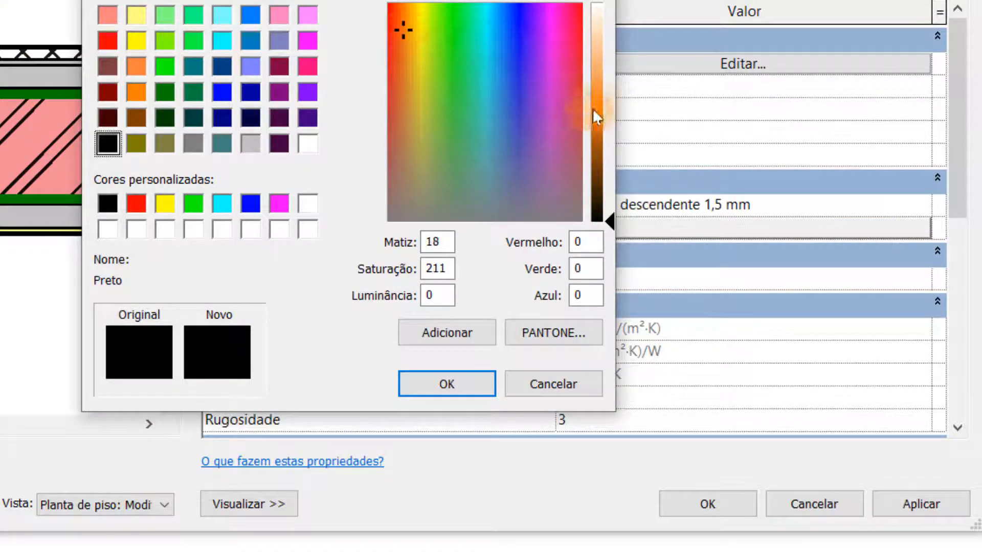
{"action": "mouse_move", "coordinate": [593, 110]}
{"action": "left_mouse_down"}
{"action": "mouse_move", "coordinate": [606, 87]}
{"action": "mouse_move", "coordinate": [606, 106]}
{"action": "left_mouse_up"}
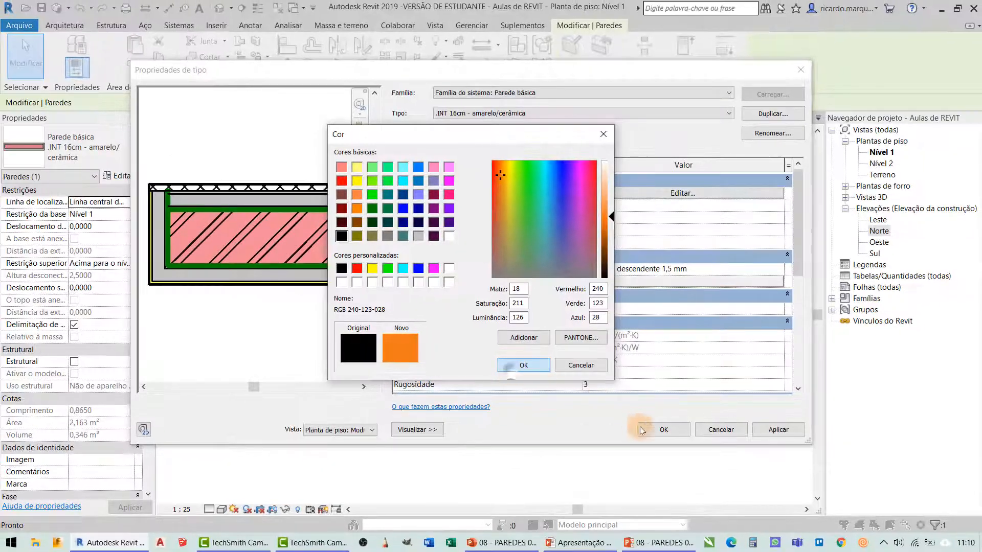
{"action": "left_click", "coordinate": [644, 429]}
{"action": "left_click", "coordinate": [352, 227]}
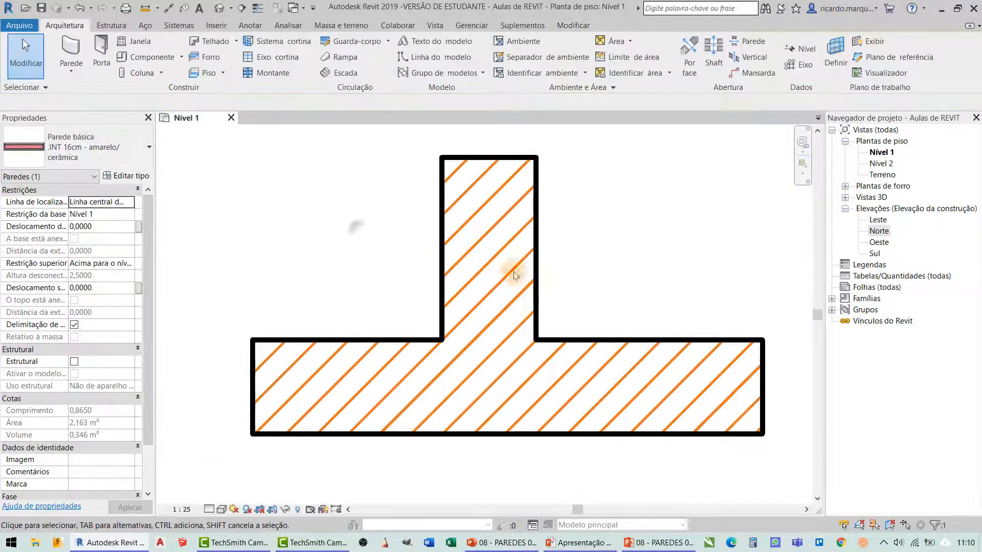
Step: Reopen the horizontal wall's type properties and set the low-resolution fill colour to light grey RGB 229-229-229
{"action": "left_click", "coordinate": [329, 346]}
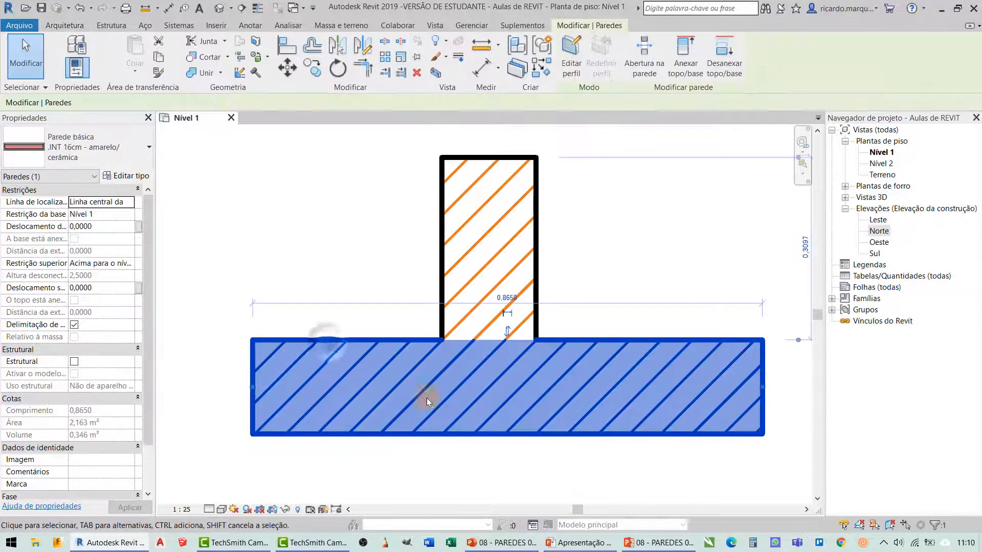
{"action": "left_click", "coordinate": [132, 176]}
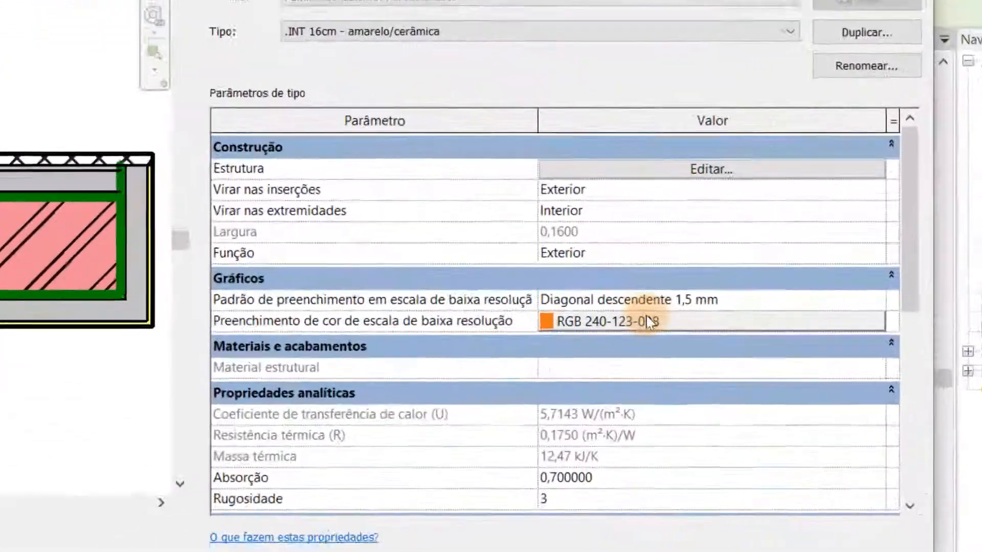
{"action": "left_click", "coordinate": [612, 228]}
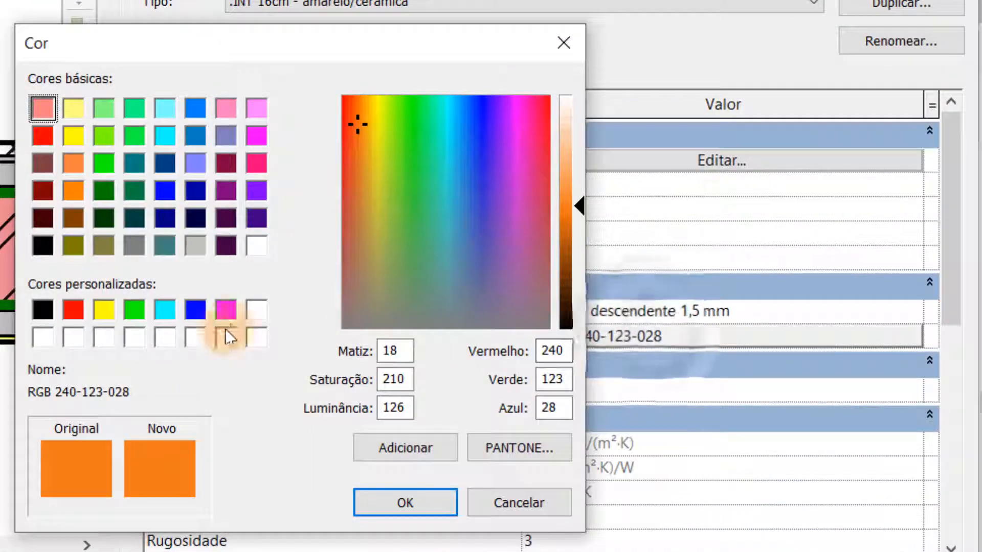
{"action": "left_click", "coordinate": [195, 247]}
{"action": "left_click_drag", "start_coordinate": [584, 151], "coordinate": [584, 119]}
{"action": "left_click", "coordinate": [436, 500]}
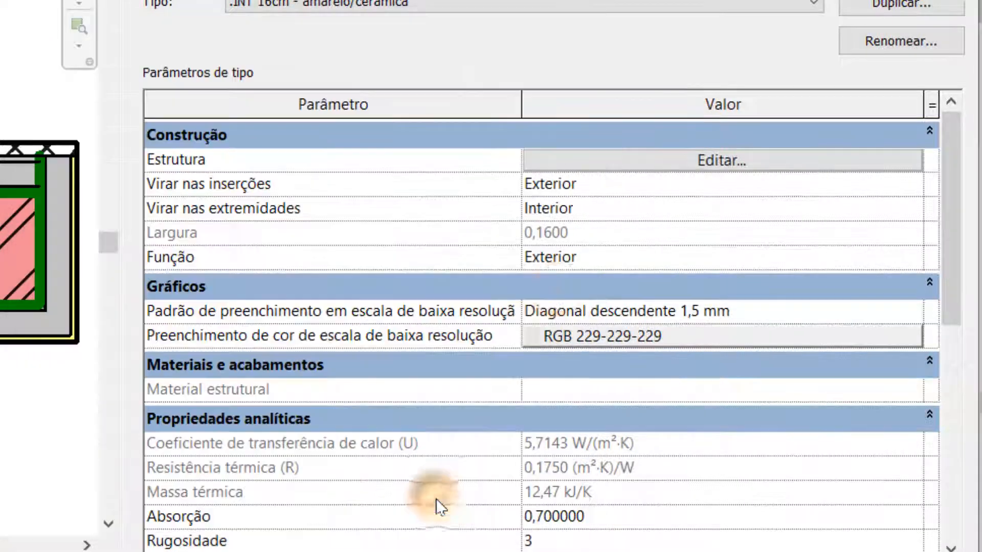
Step: Set the wall type's low-resolution fill pattern to Preenchimento sólido, accept the type properties and deselect the wall
{"action": "left_click", "coordinate": [586, 313]}
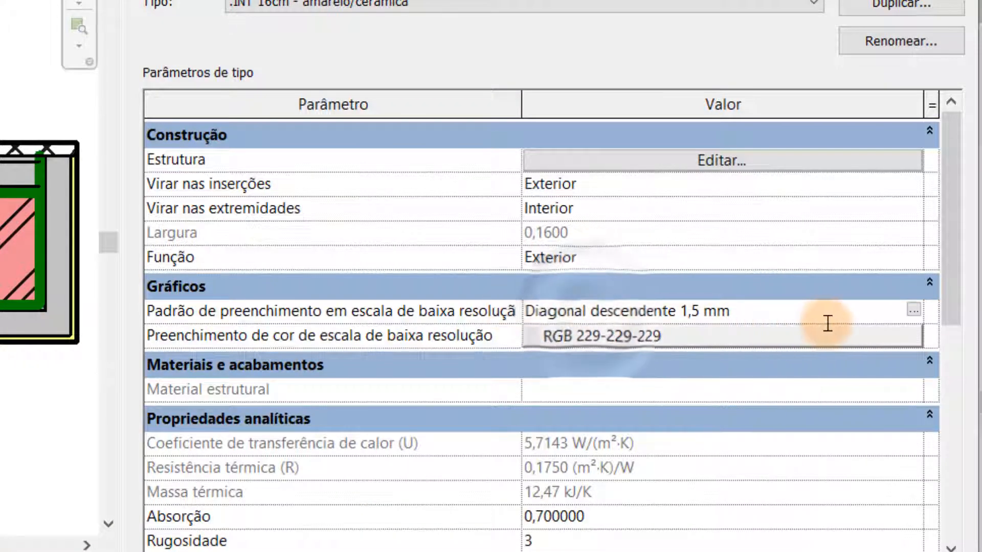
{"action": "left_click", "coordinate": [913, 309]}
{"action": "left_click_drag", "start_coordinate": [422, 254], "coordinate": [450, 169]}
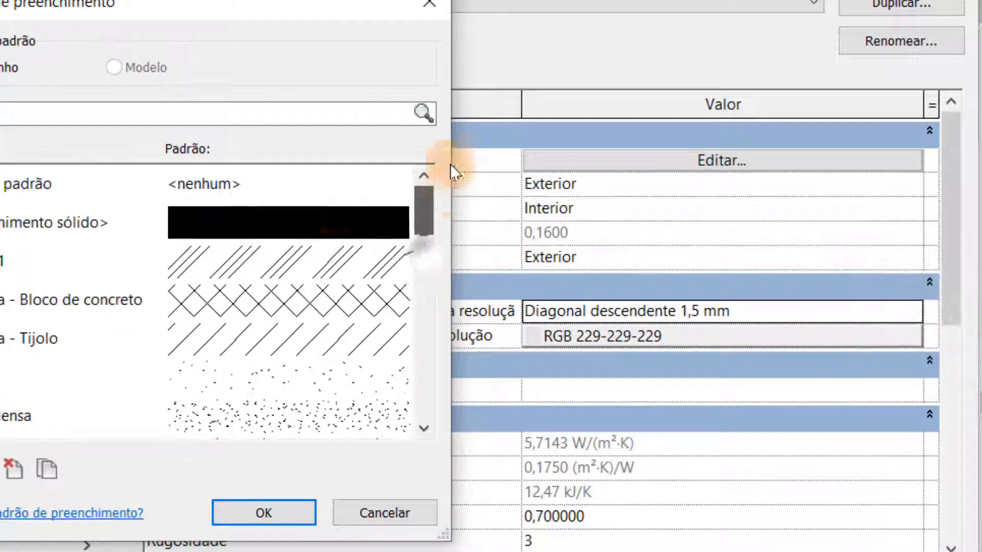
{"action": "left_click", "coordinate": [314, 225]}
{"action": "left_click", "coordinate": [263, 513]}
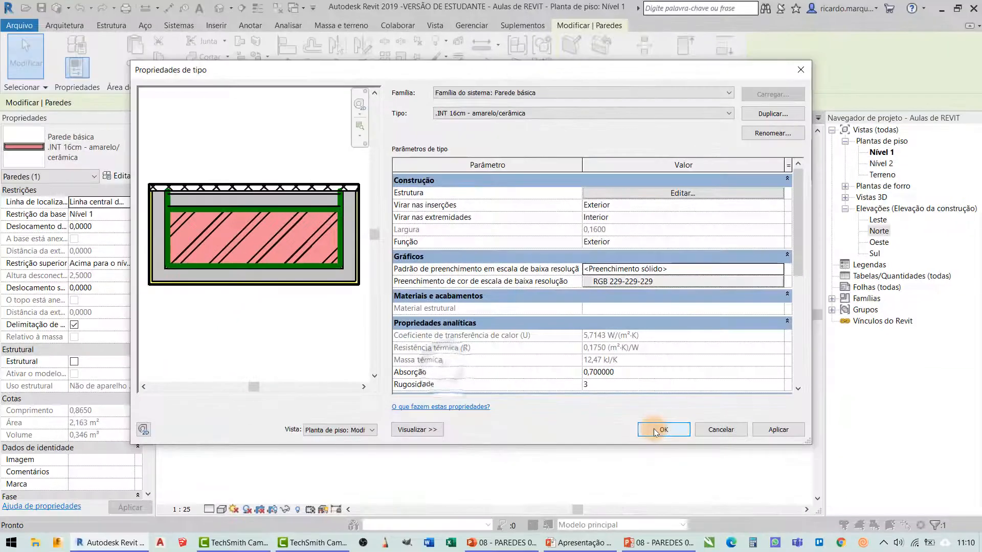
{"action": "left_click", "coordinate": [665, 441]}
{"action": "left_click", "coordinate": [269, 266]}
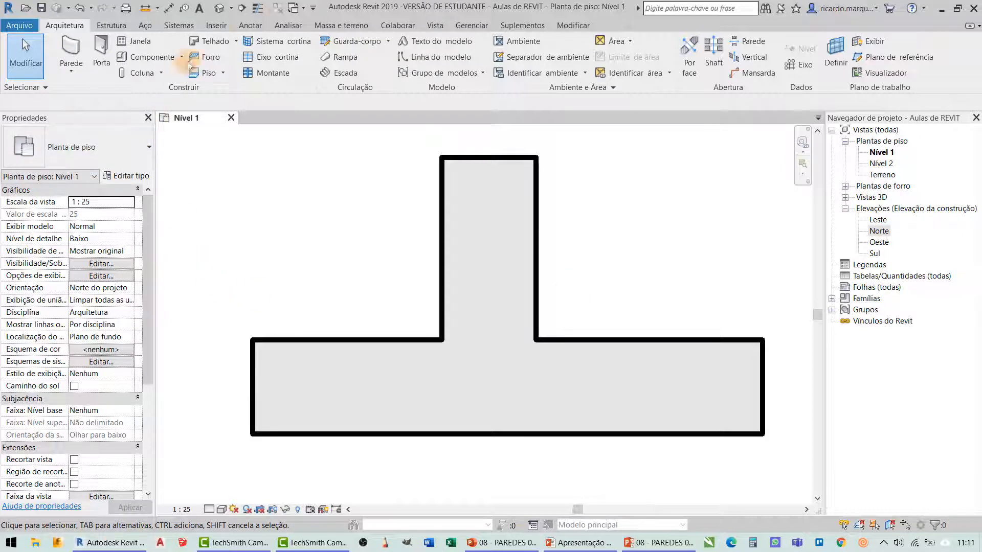
Step: Open the default 3D view and examine the finishes on the different faces of the T-shaped wall up close
{"action": "left_click", "coordinate": [220, 9]}
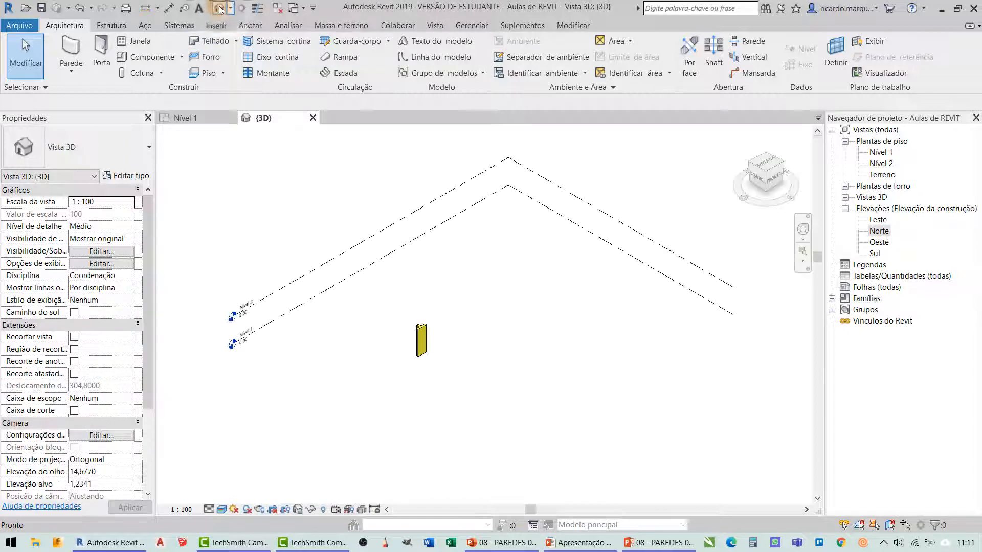
{"action": "scroll", "coordinate": [425, 332], "scroll_direction": "up", "scroll_amount": 8}
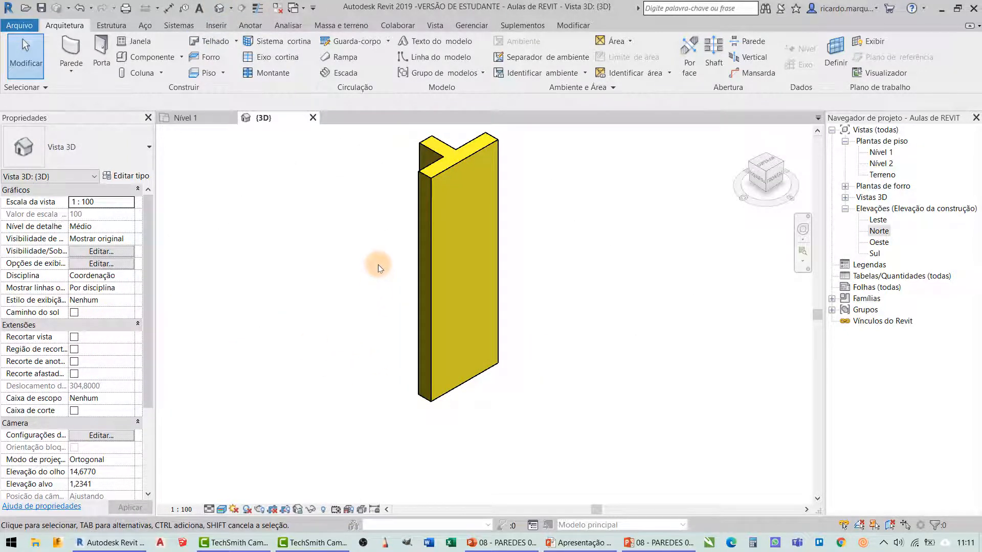
{"action": "middle_click_drag", "start_coordinate": [378, 281], "coordinate": [477, 298], "text": "shift"}
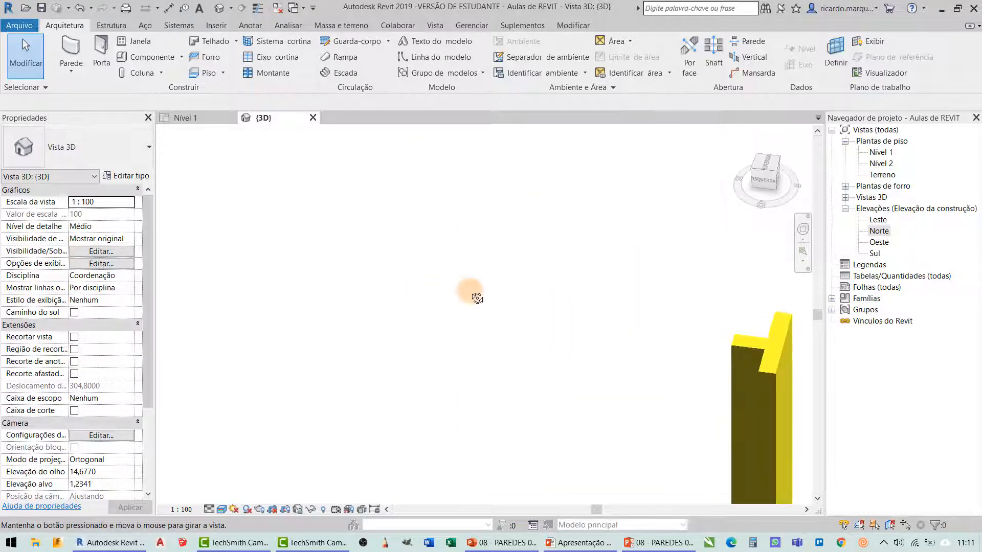
{"action": "left_click", "coordinate": [760, 377]}
{"action": "middle_click_drag", "start_coordinate": [739, 351], "coordinate": [604, 391], "text": "shift"}
{"action": "left_click", "coordinate": [703, 335]}
{"action": "middle_click_drag", "start_coordinate": [503, 387], "coordinate": [160, 307]}
{"action": "scroll", "coordinate": [387, 291], "scroll_direction": "up", "scroll_amount": 5}
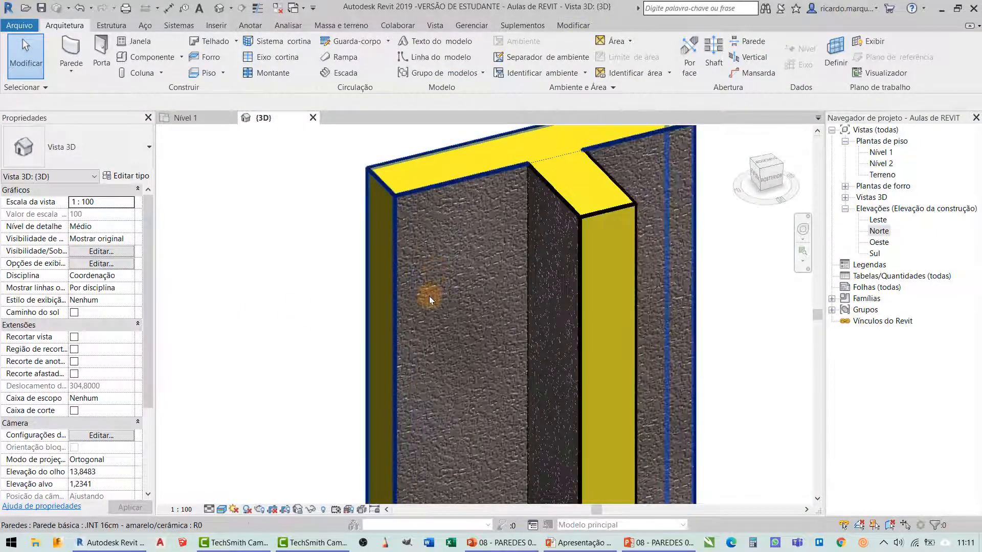